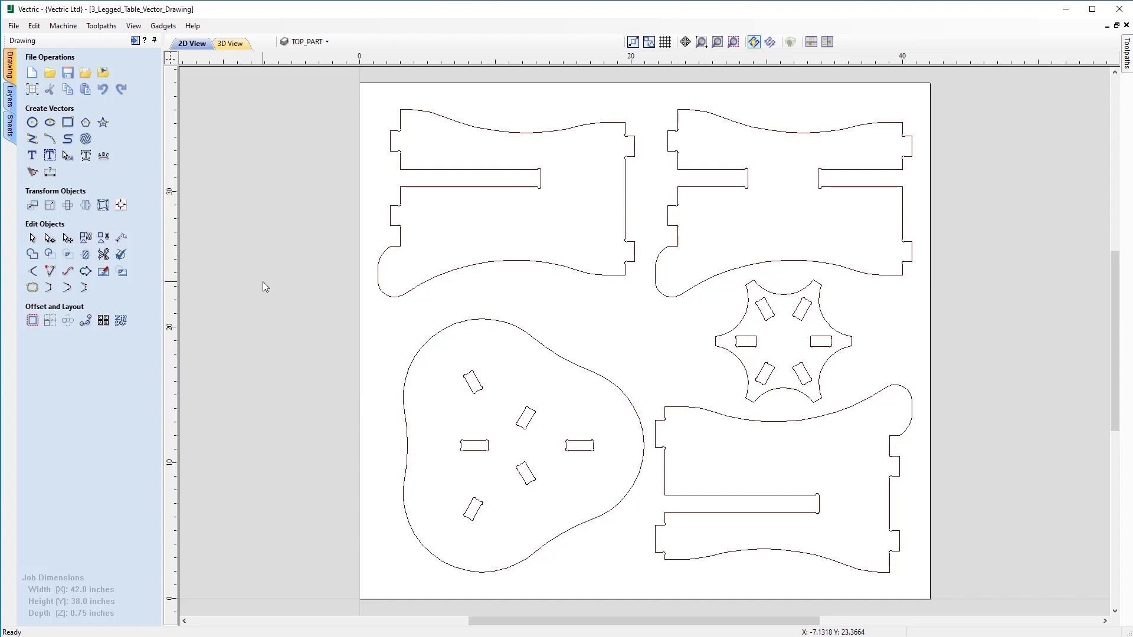
# Step: Close the open drawing and create a new single-sided job 42 inches wide, 38 inches high and 0.75 inches thick
pyautogui.click(13, 26)
pyautogui.click(34, 78)
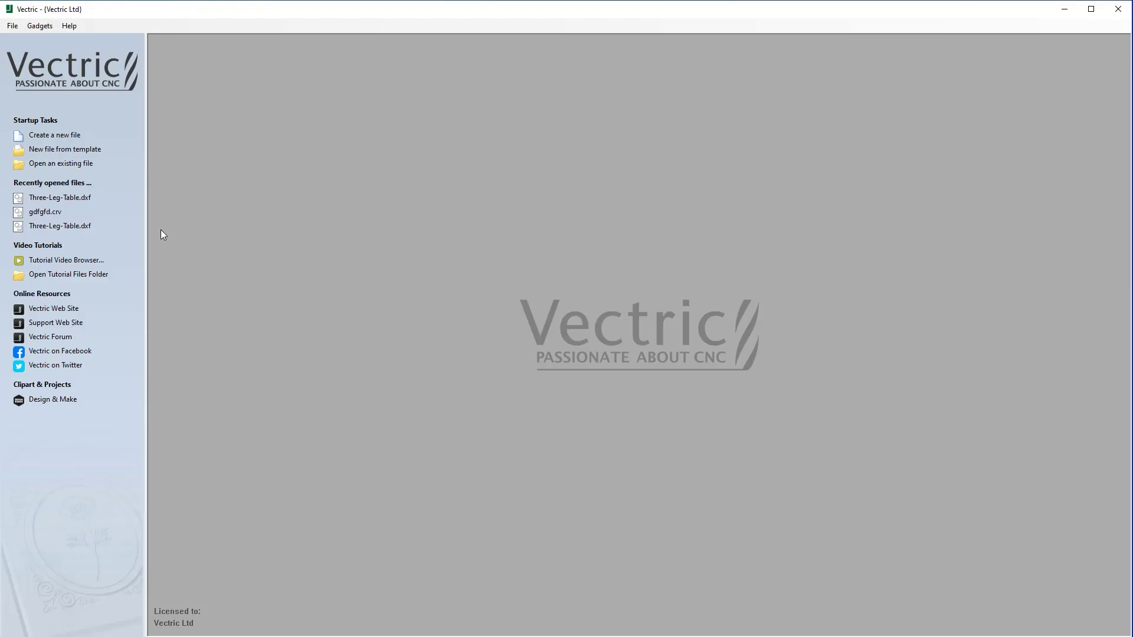
pyautogui.click(70, 140)
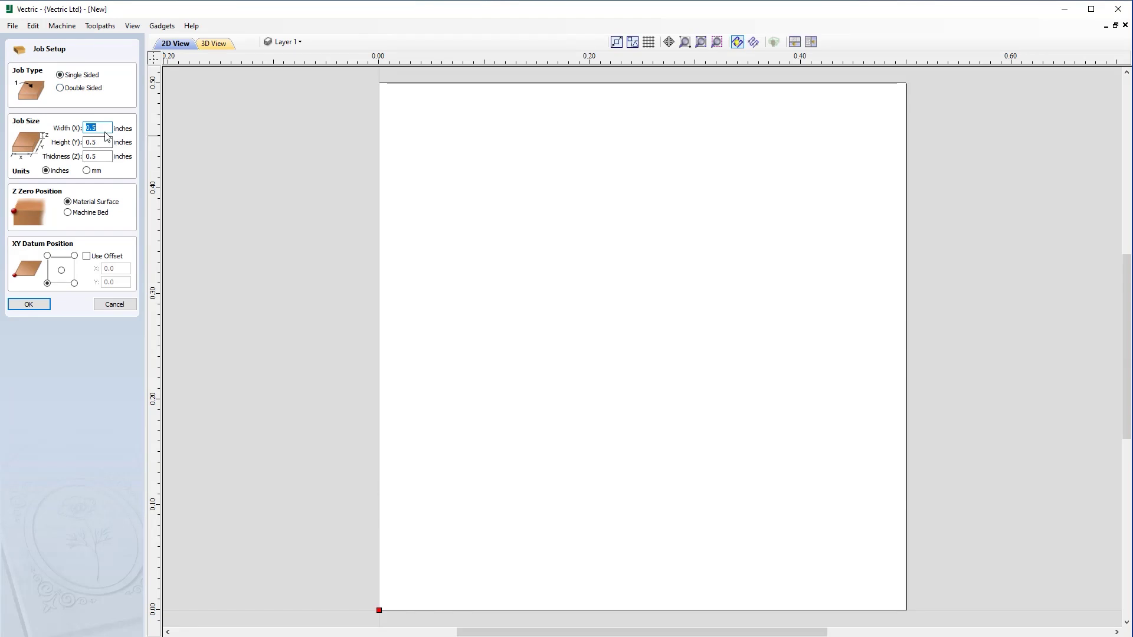
pyautogui.write('42')
pyautogui.press('Tab')
pyautogui.write('3')
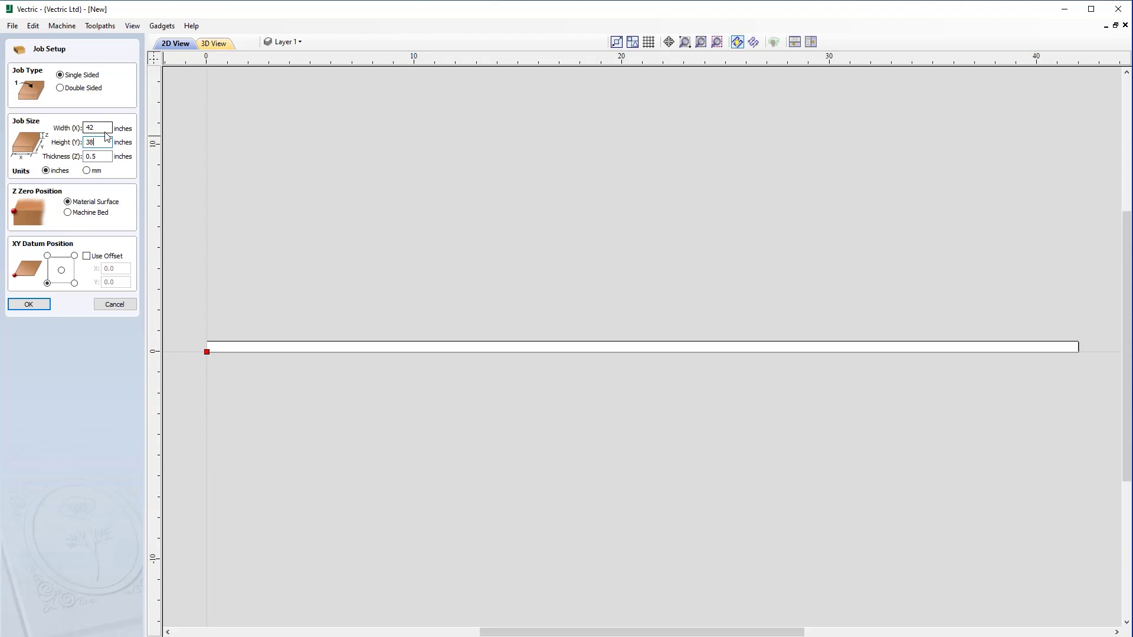
pyautogui.write('8')
pyautogui.press('Tab')
pyautogui.write('.')
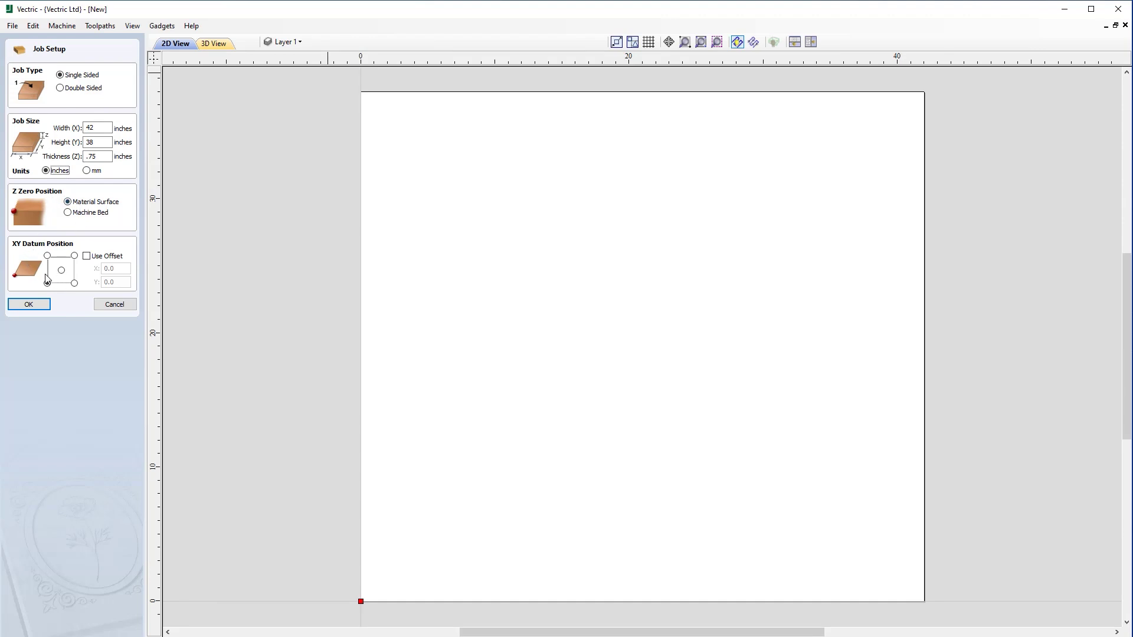
pyautogui.click(36, 306)
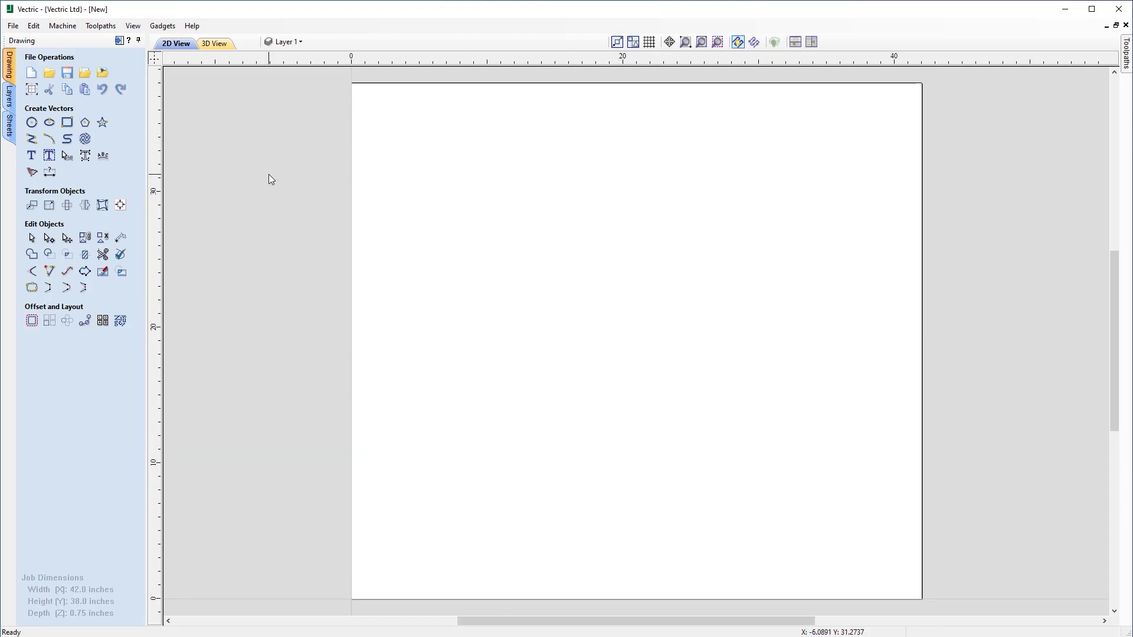
# Step: Import the vectors from the Three-Leg-Table file in the 3-legged-table folder
pyautogui.click(86, 75)
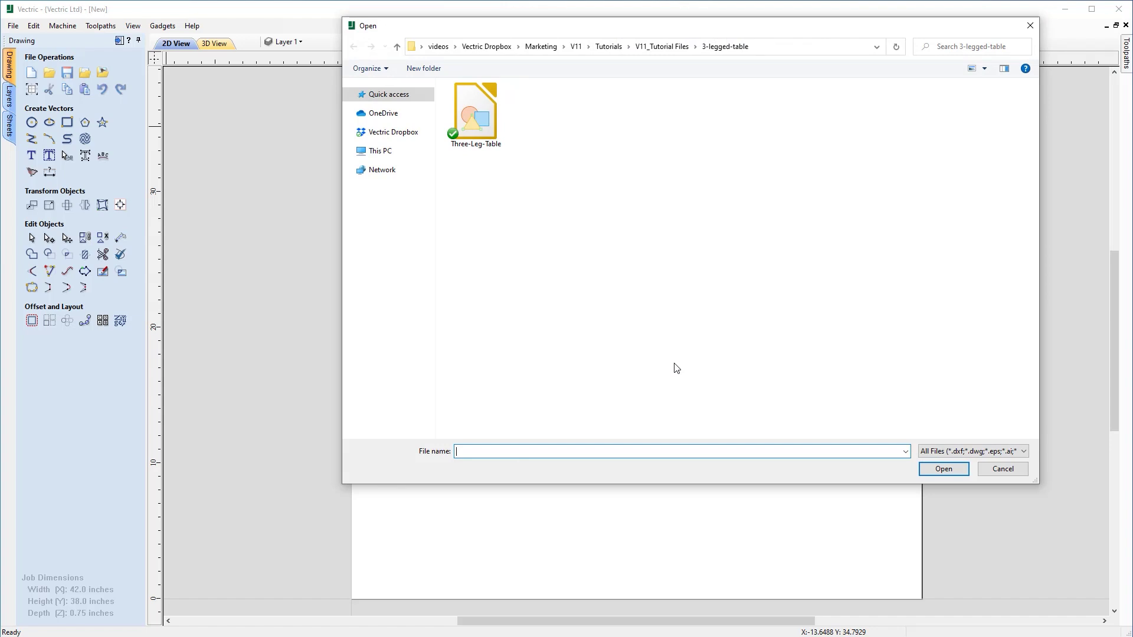
pyautogui.click(935, 451)
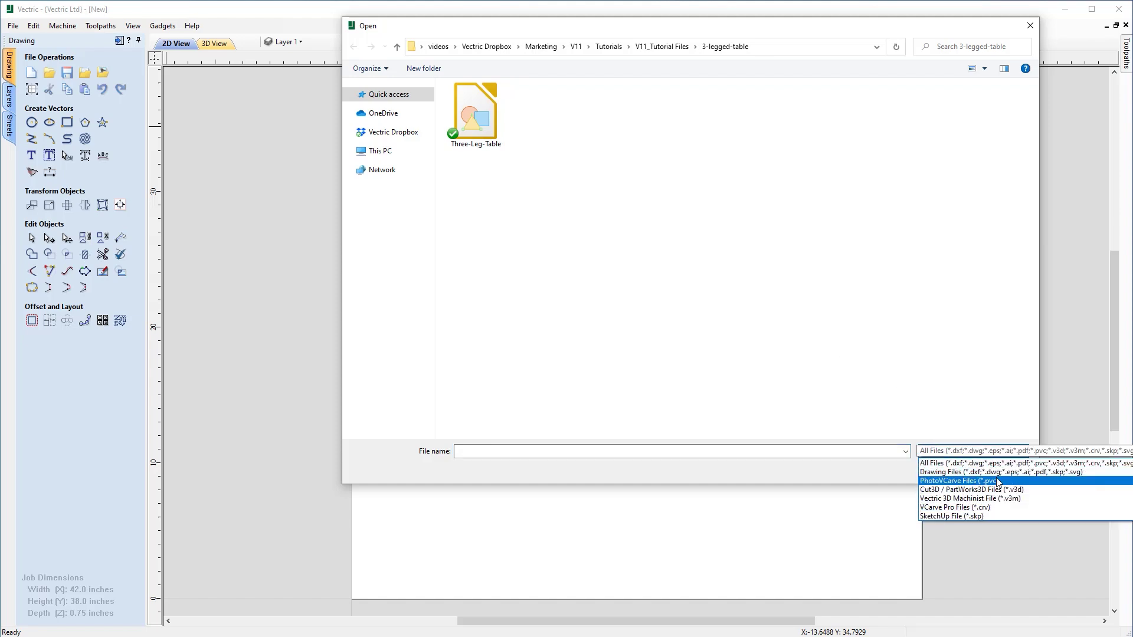
pyautogui.click(916, 314)
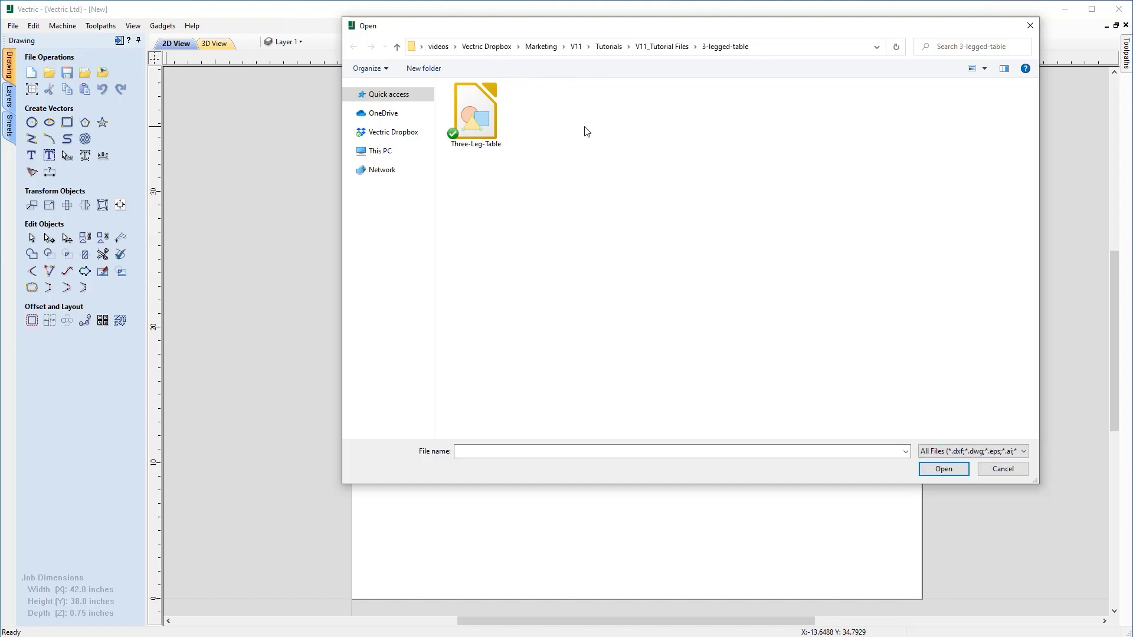
pyautogui.click(489, 118)
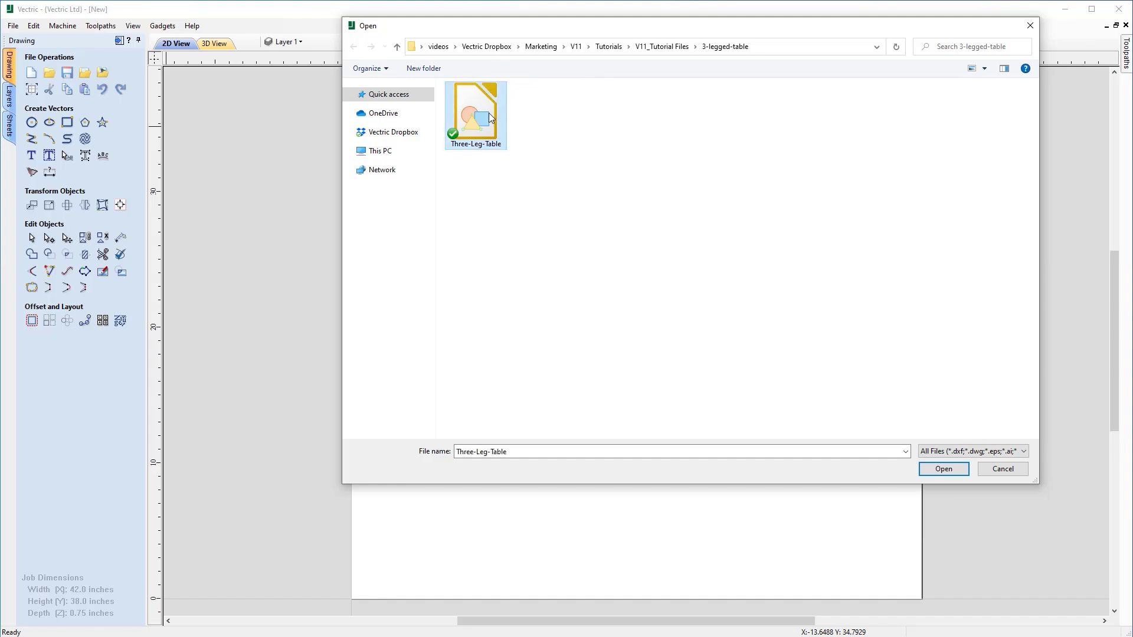
pyautogui.click(944, 469)
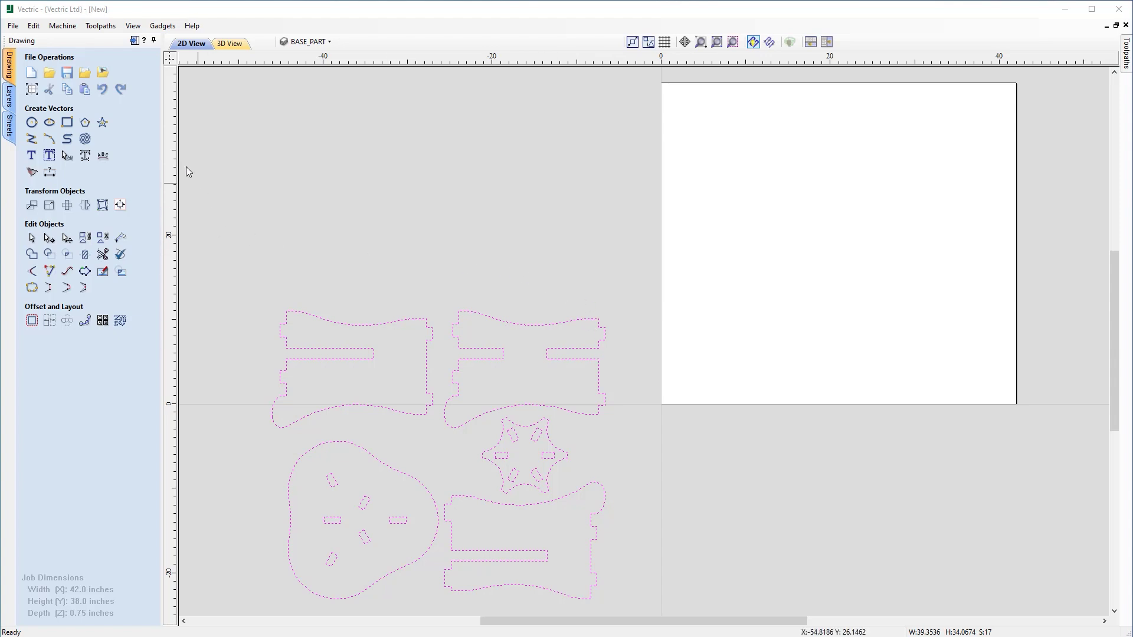
# Step: Centre the imported table vectors in the material both horizontally and vertically, and deselect them
pyautogui.click(122, 206)
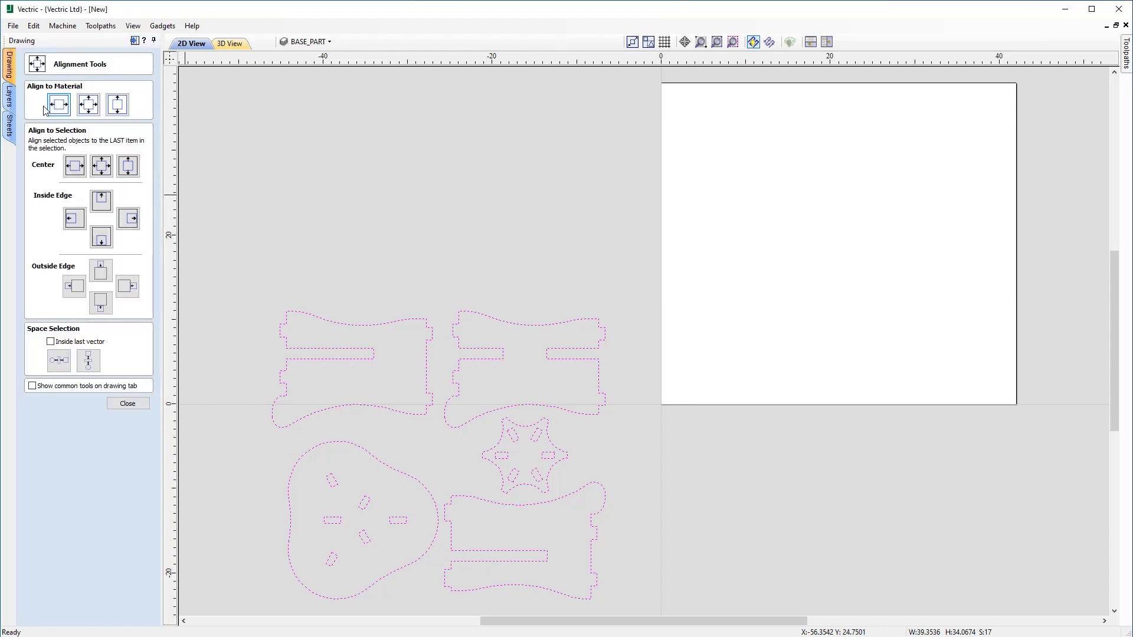
pyautogui.click(89, 107)
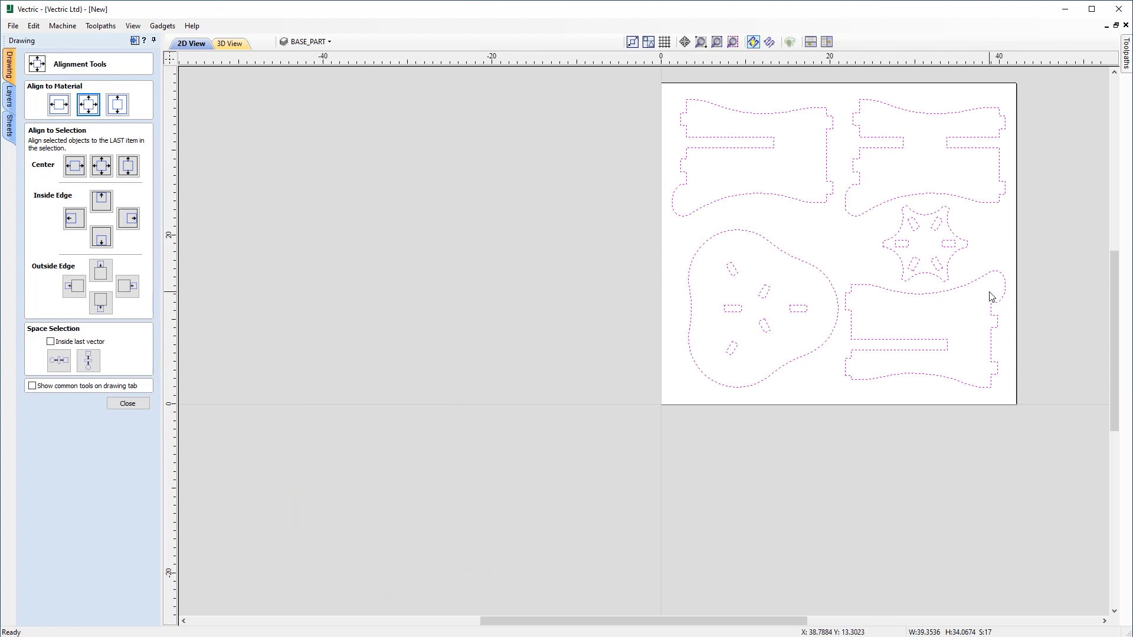
pyautogui.click(127, 403)
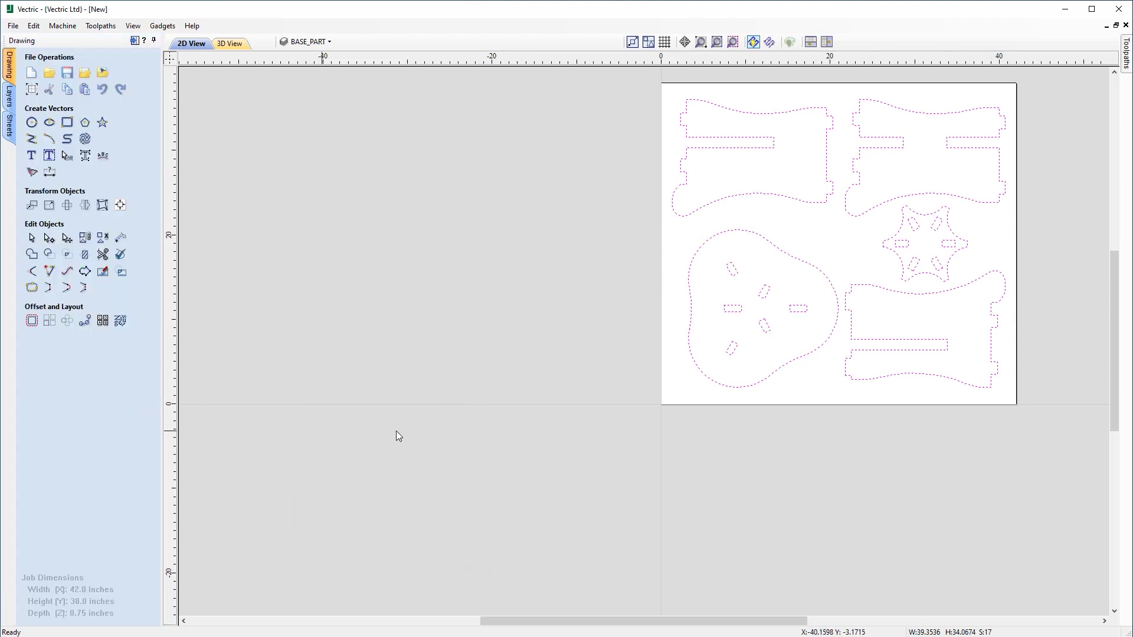
pyautogui.click(716, 42)
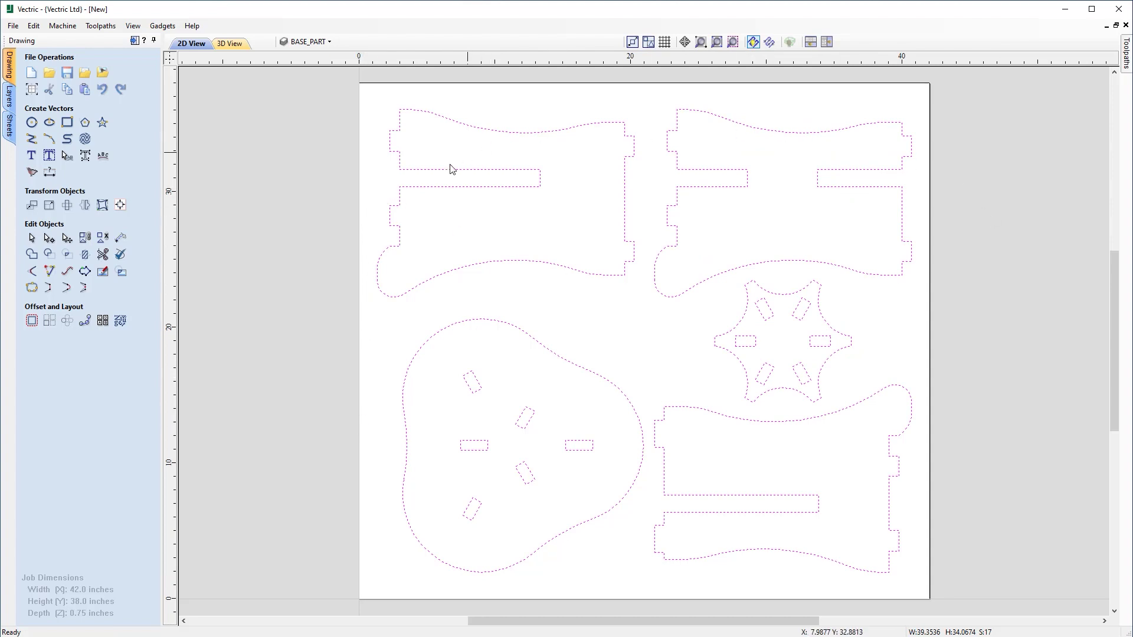
pyautogui.click(767, 454)
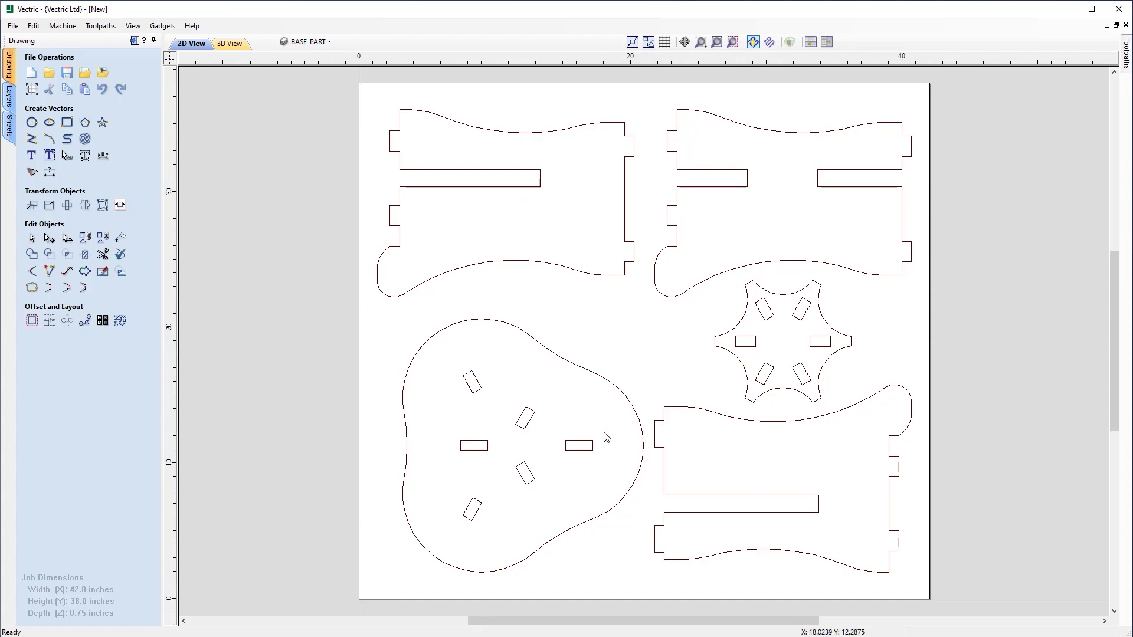
# Step: Switch to Photos to examine the assembled table in 3LegTable.JPG, and return to the Vectric drawing
pyautogui.hotkey('alt', 'Tab')
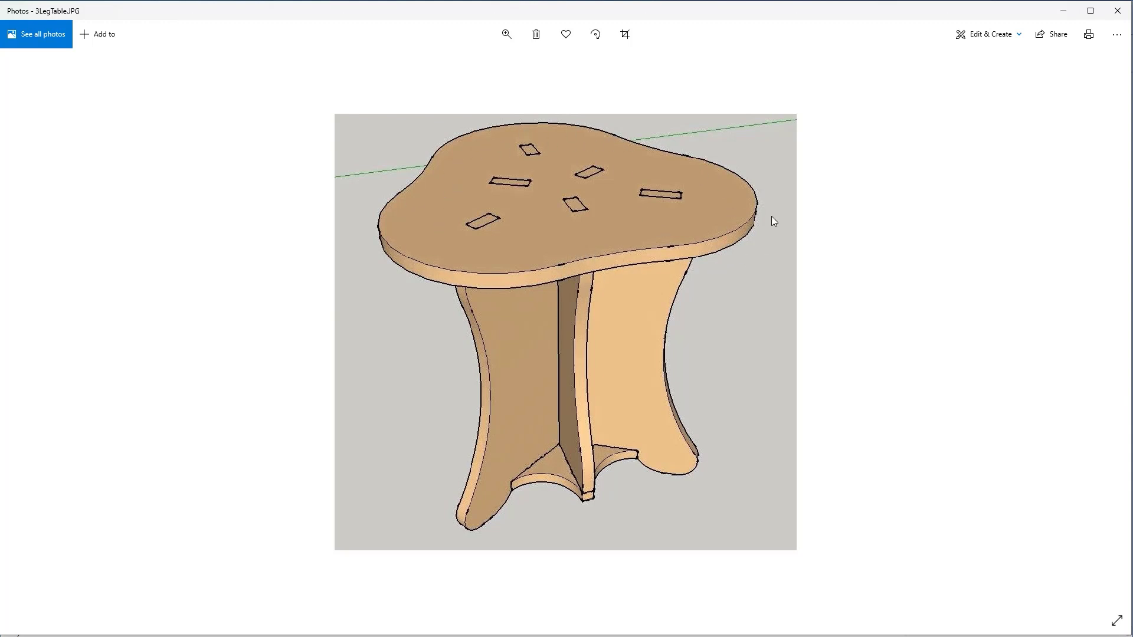
pyautogui.hotkey('alt', 'Tab')
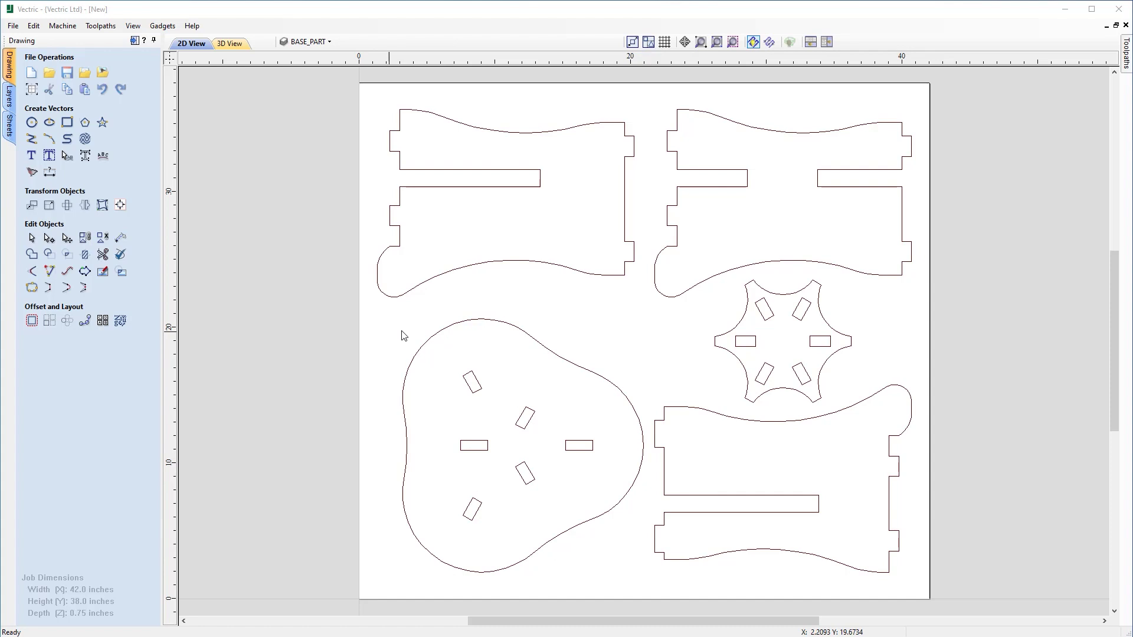
# Step: Delete the empty layers Layer 1 and 0 individually
pyautogui.click(311, 43)
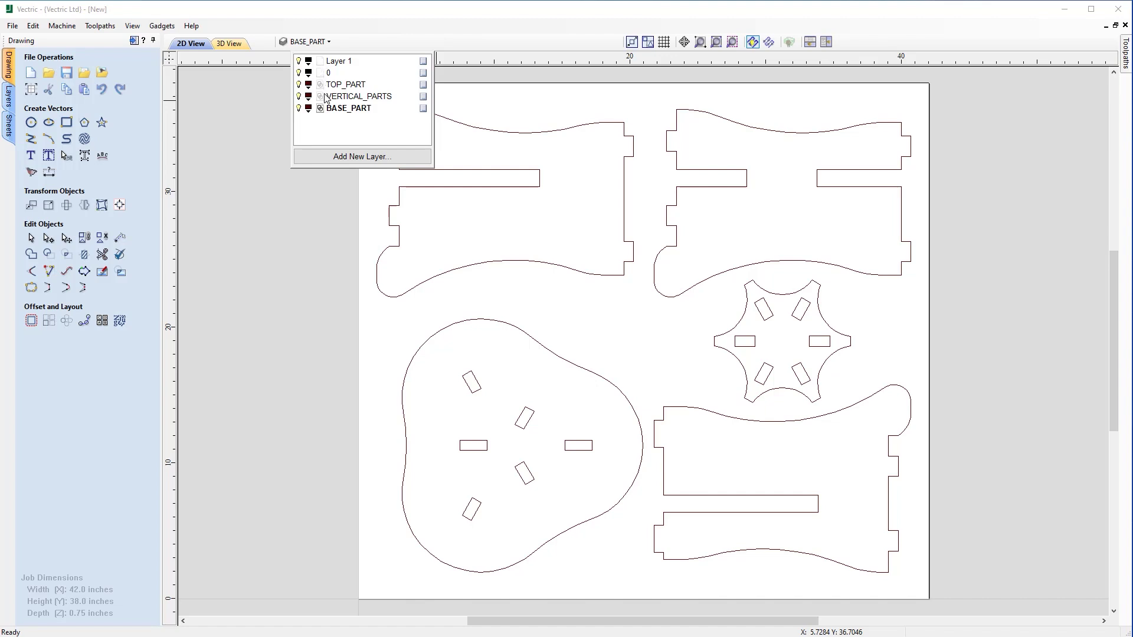
pyautogui.click(333, 62)
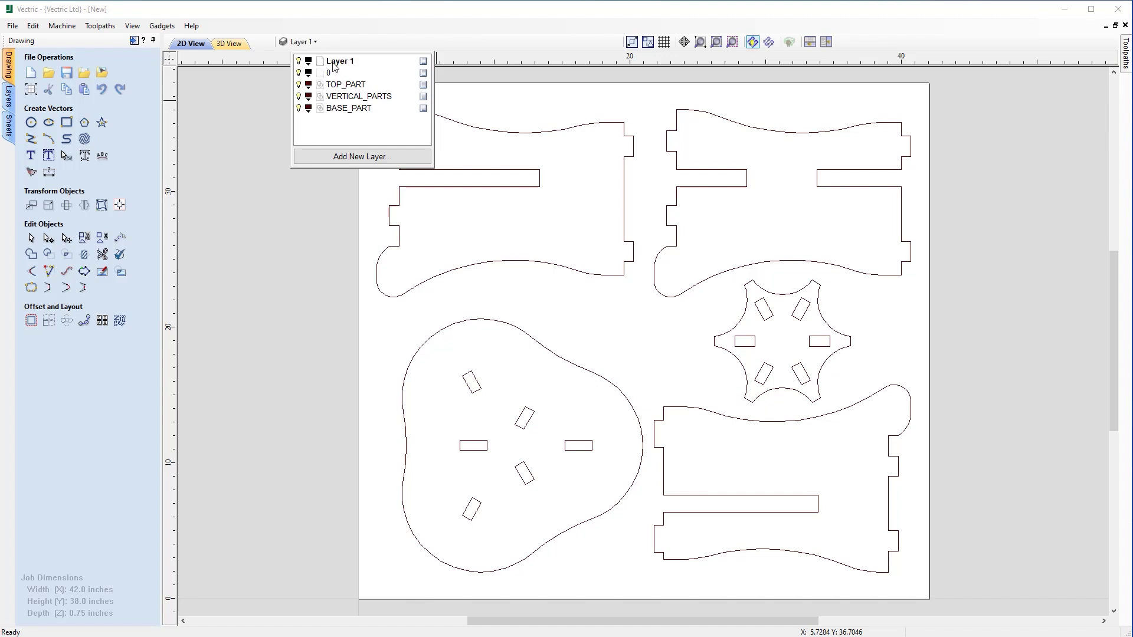
pyautogui.rightClick(334, 66)
pyautogui.moveTo(377, 153)
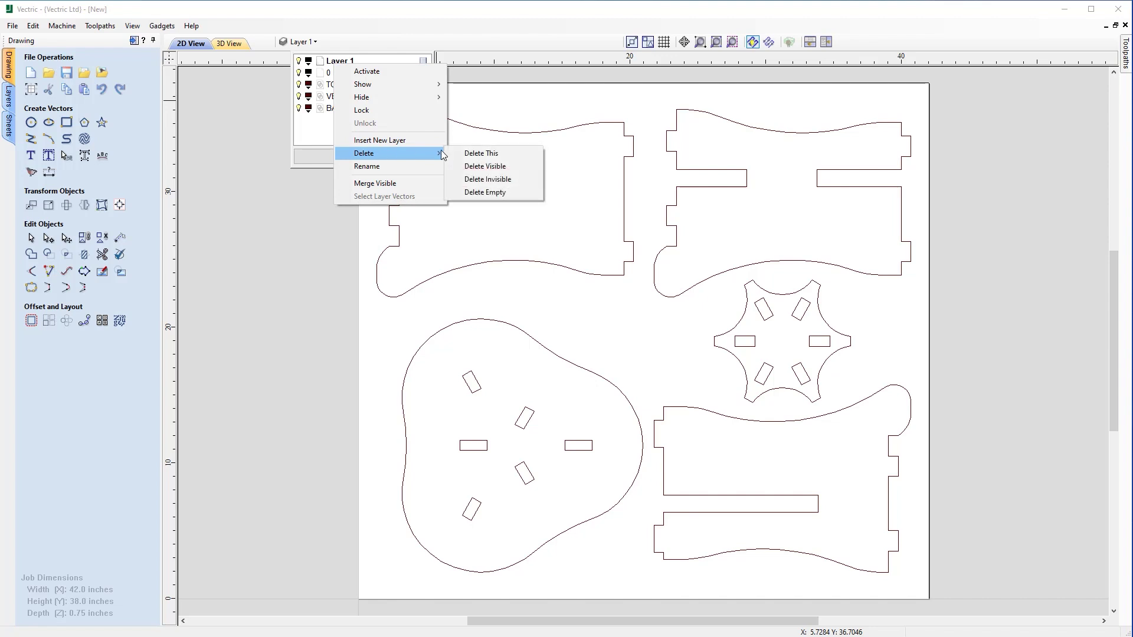
pyautogui.click(462, 155)
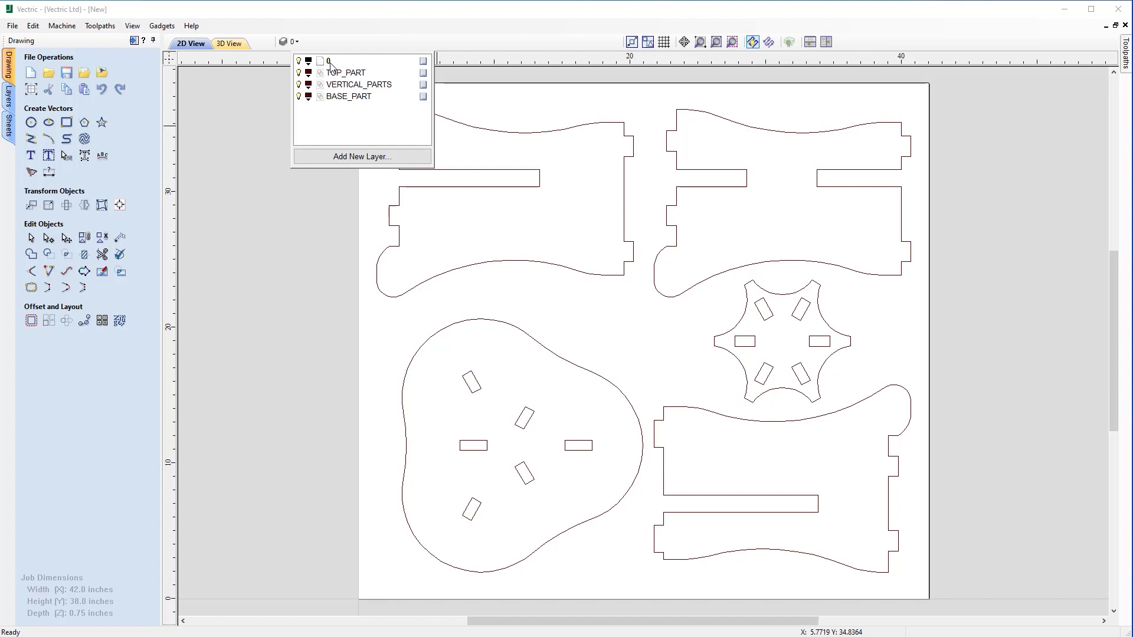
pyautogui.doubleClick(333, 63)
pyautogui.rightClick(322, 64)
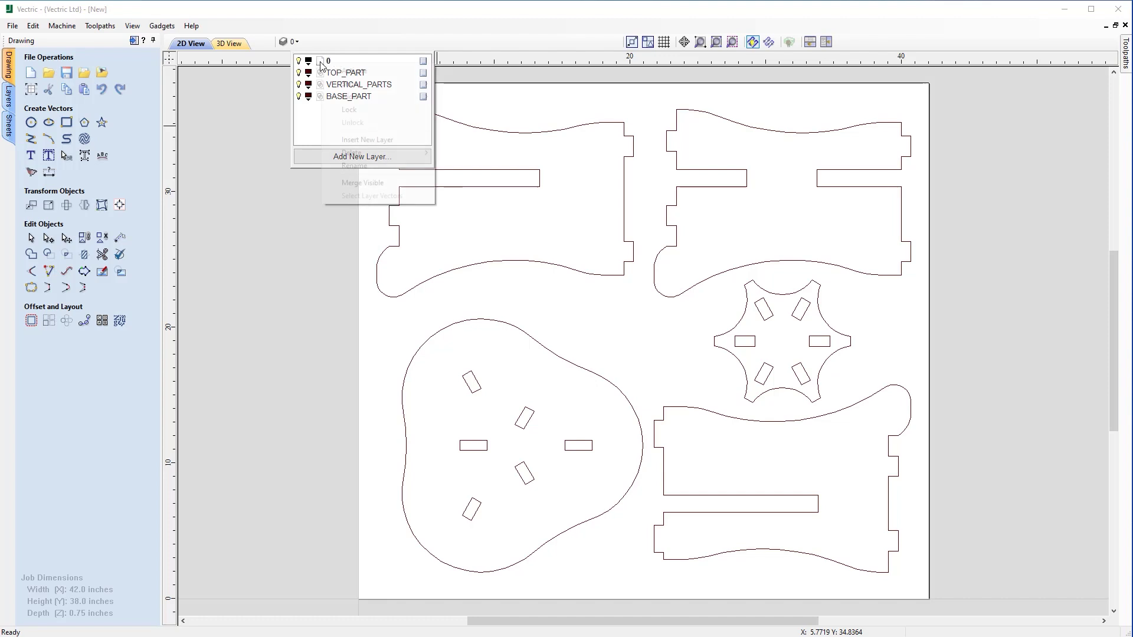
pyautogui.moveTo(370, 156)
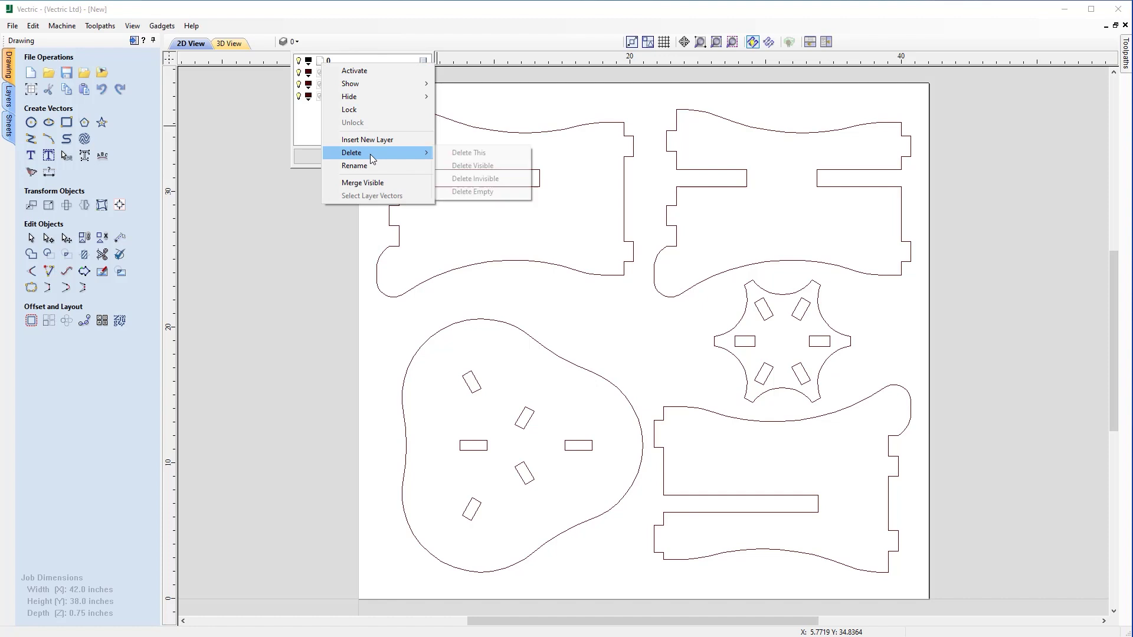
pyautogui.click(446, 154)
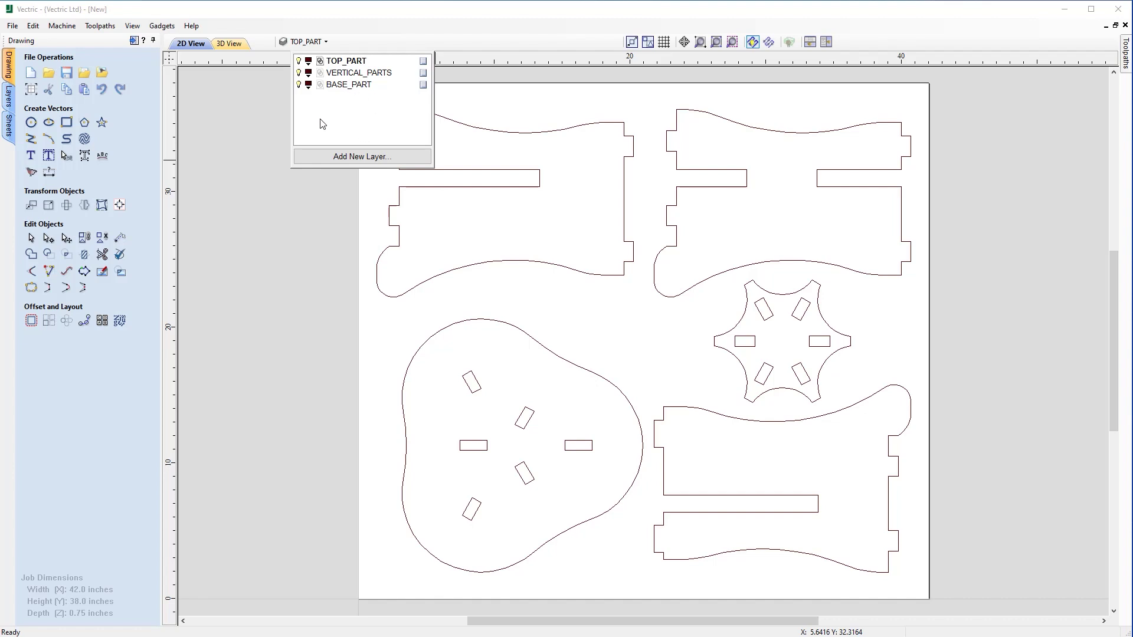
# Step: Hide all layers, examine BASE_PART, VERTICAL_PARTS and TOP_PART one at a time, and show all three again
pyautogui.click(299, 86)
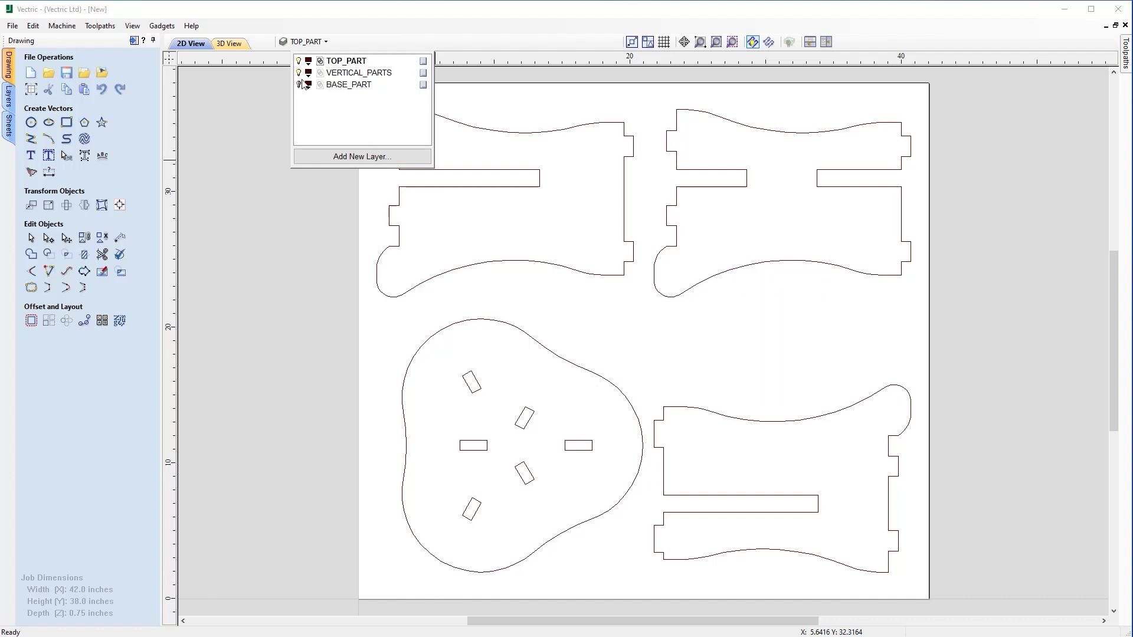
pyautogui.click(299, 73)
pyautogui.click(299, 62)
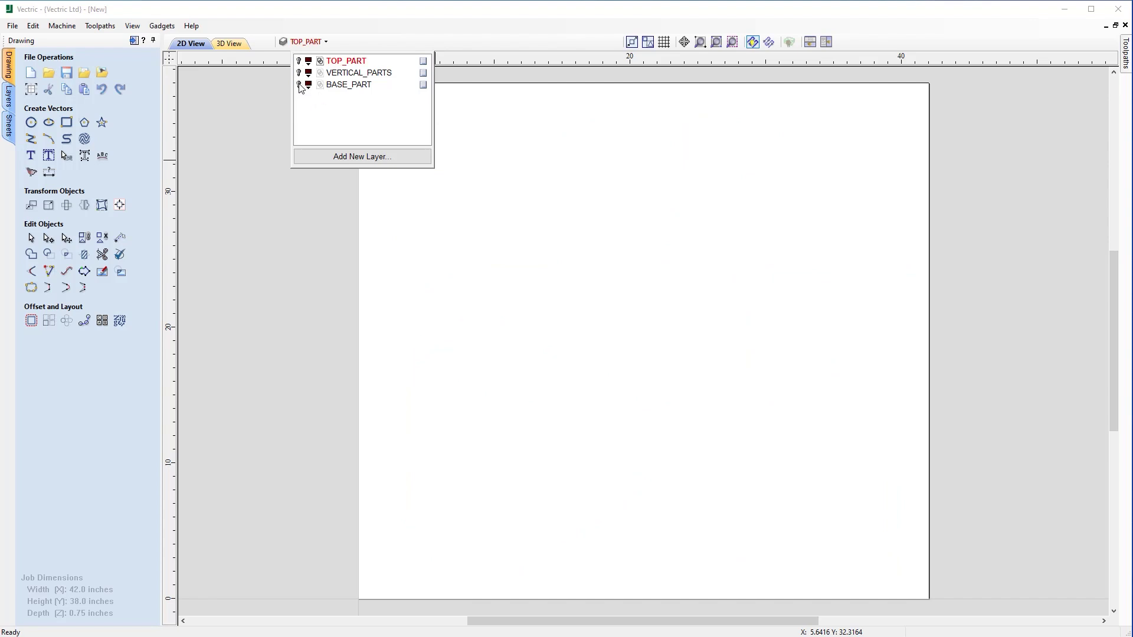
pyautogui.click(300, 86)
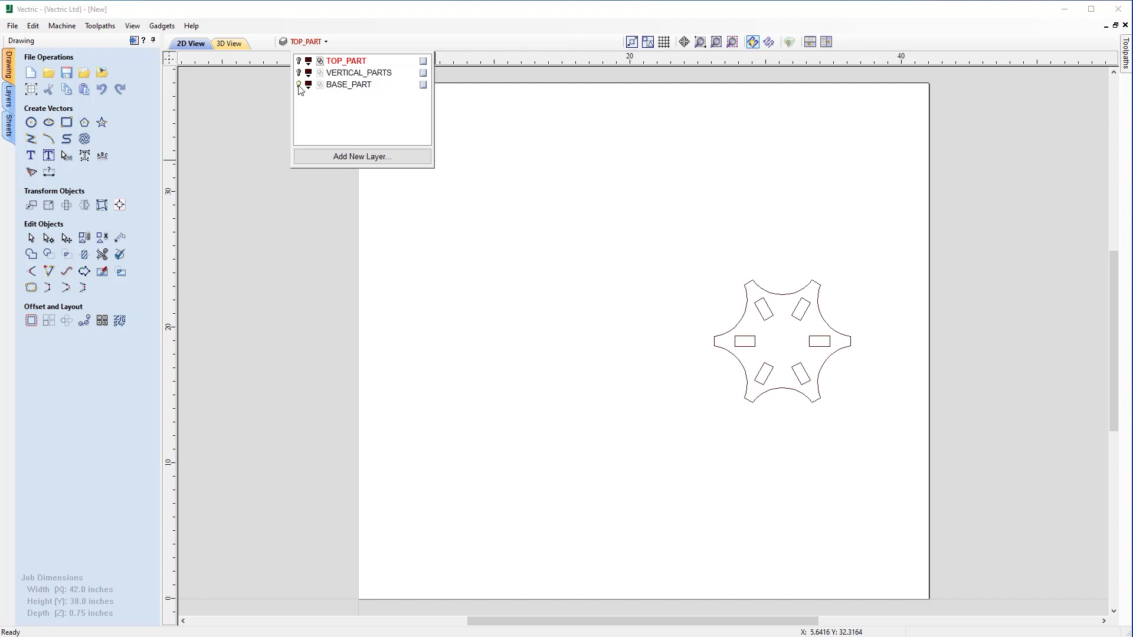
pyautogui.click(299, 85)
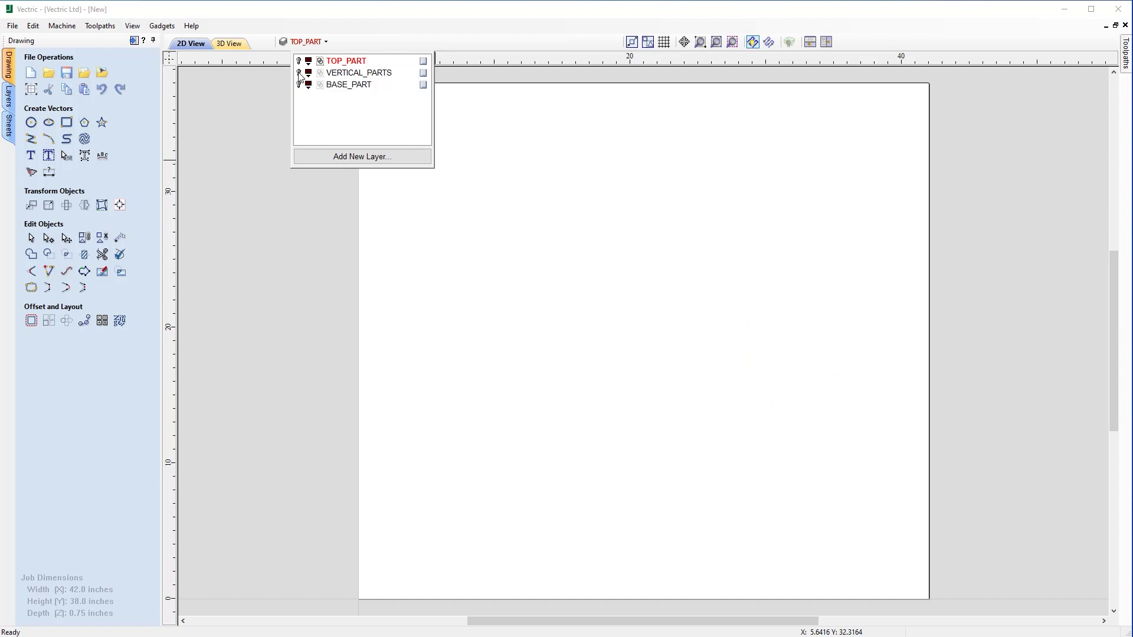
pyautogui.click(300, 73)
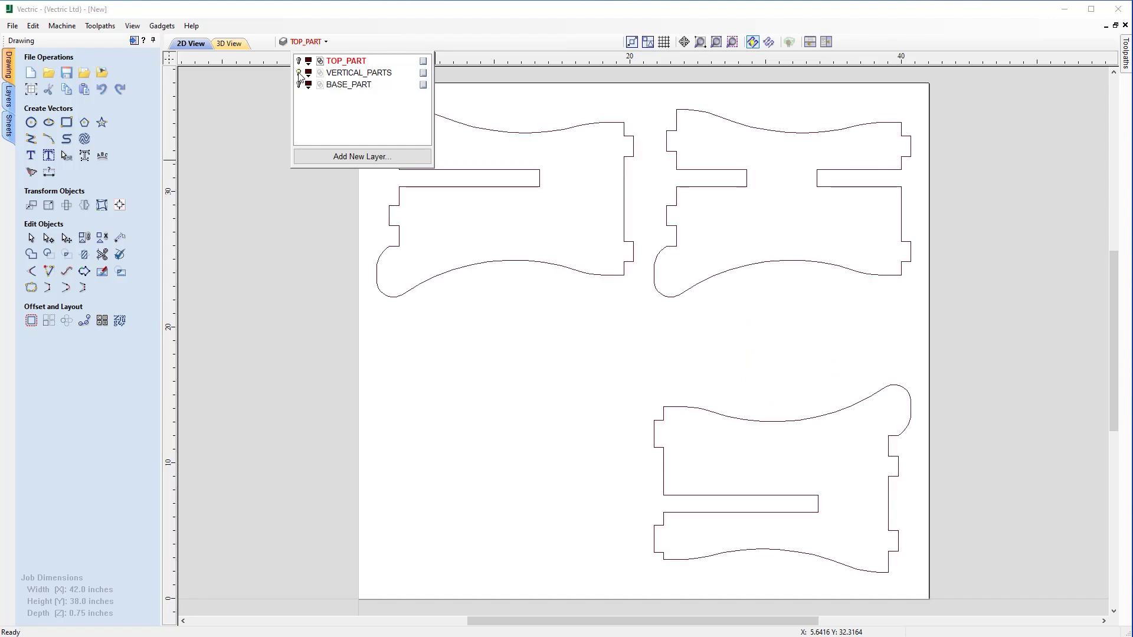
pyautogui.click(299, 73)
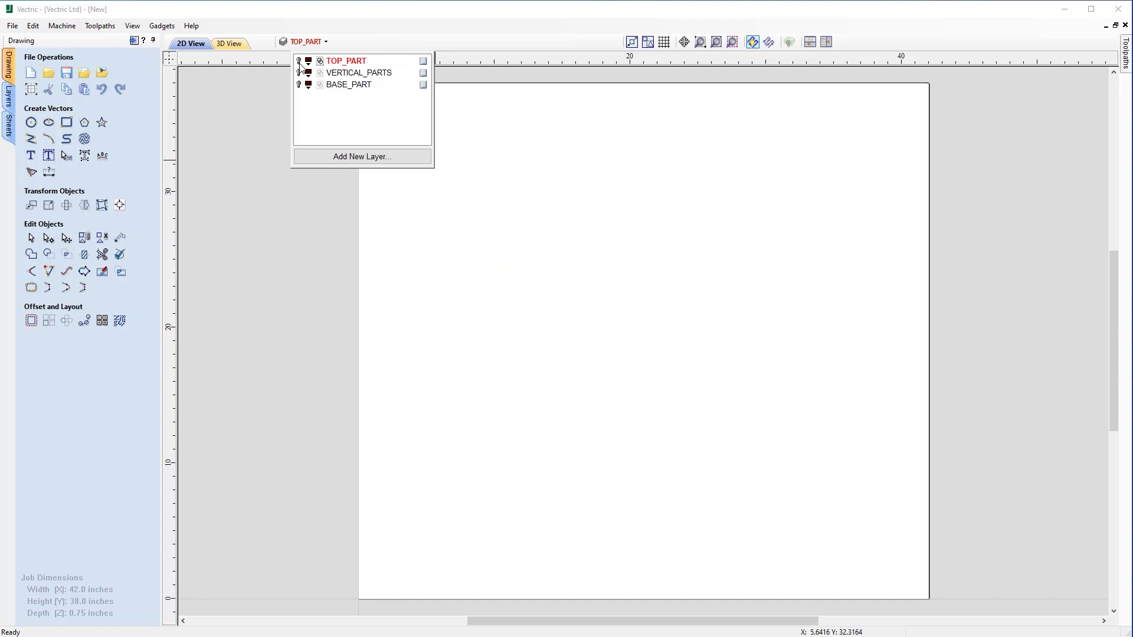
pyautogui.click(299, 62)
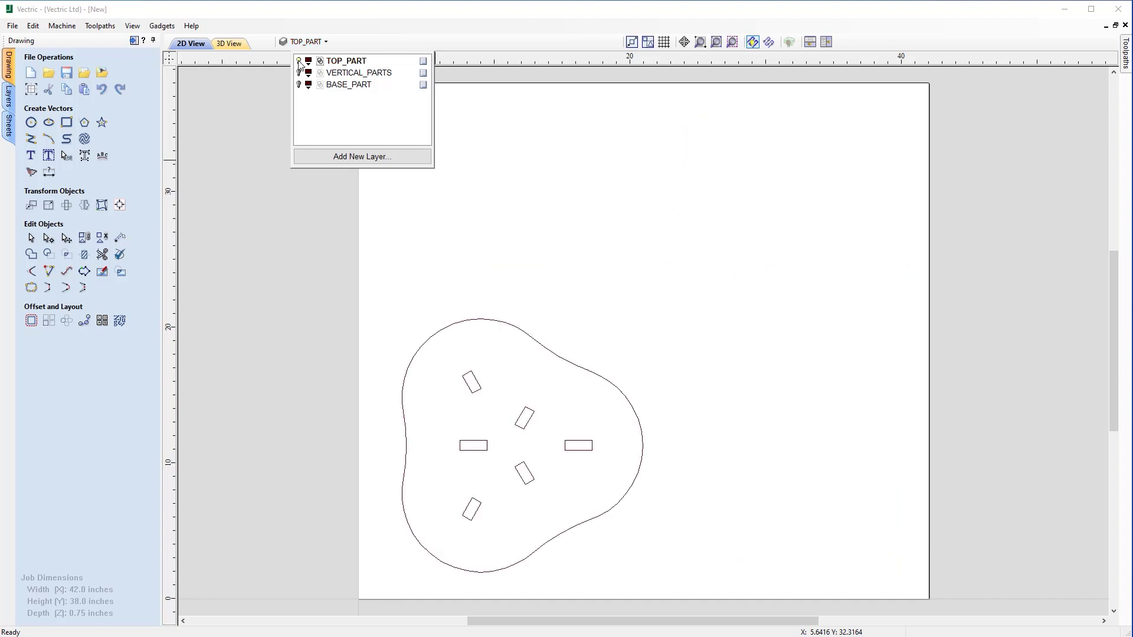
pyautogui.click(299, 73)
pyautogui.click(299, 85)
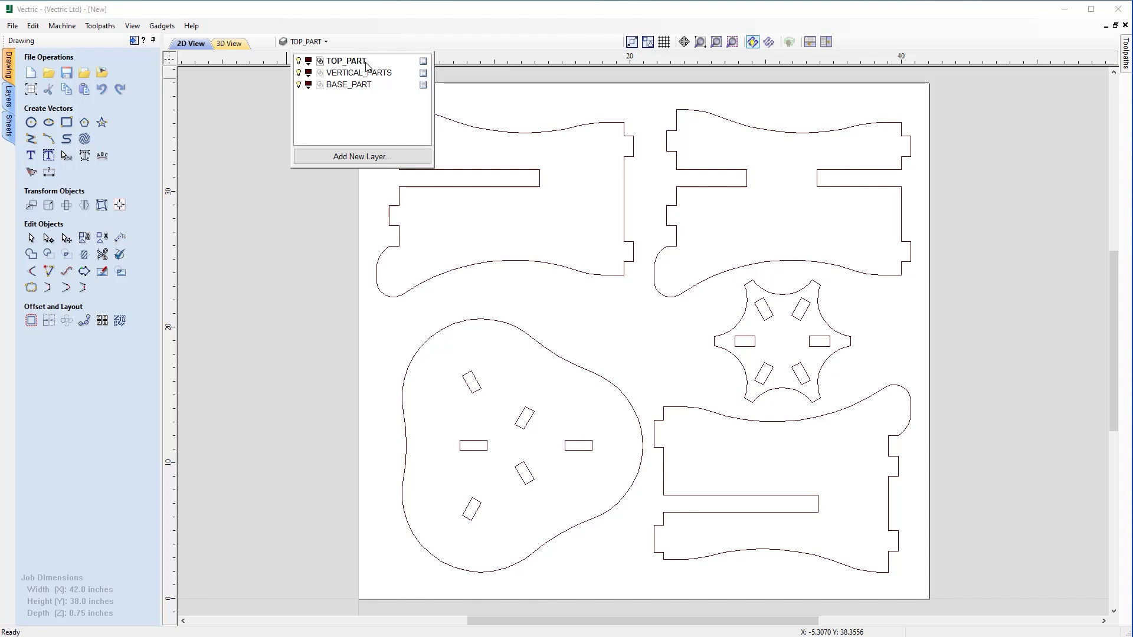
# Step: Undo the deletions of layers 0 and Layer 1, and display the layer list
pyautogui.click(61, 26)
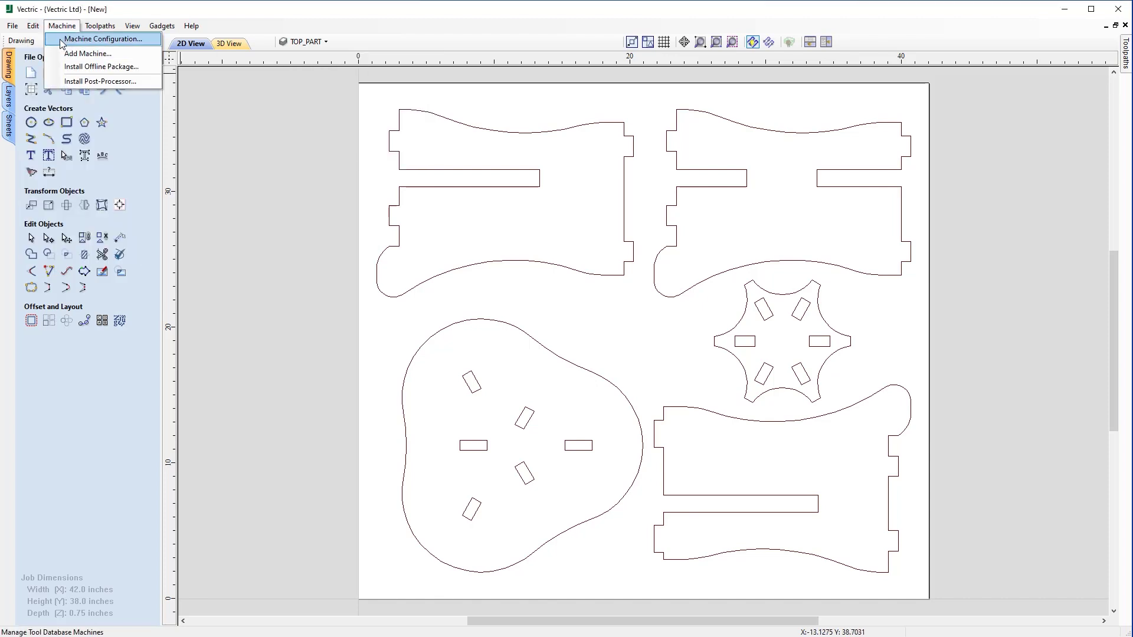
pyautogui.click(33, 25)
pyautogui.click(33, 25)
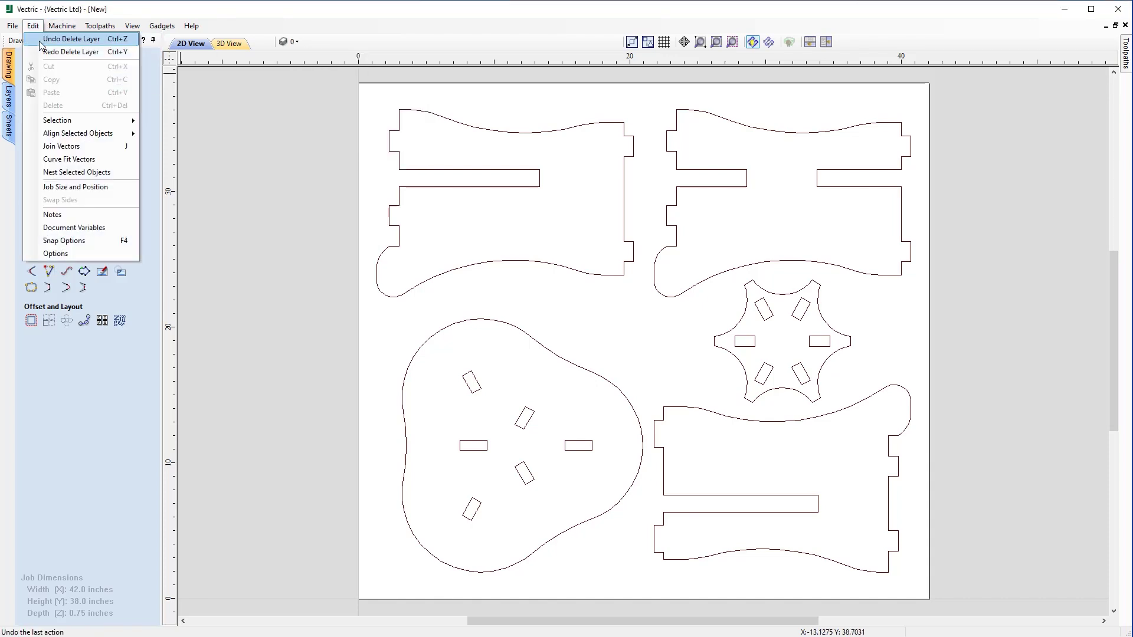
pyautogui.click(71, 38)
pyautogui.click(329, 37)
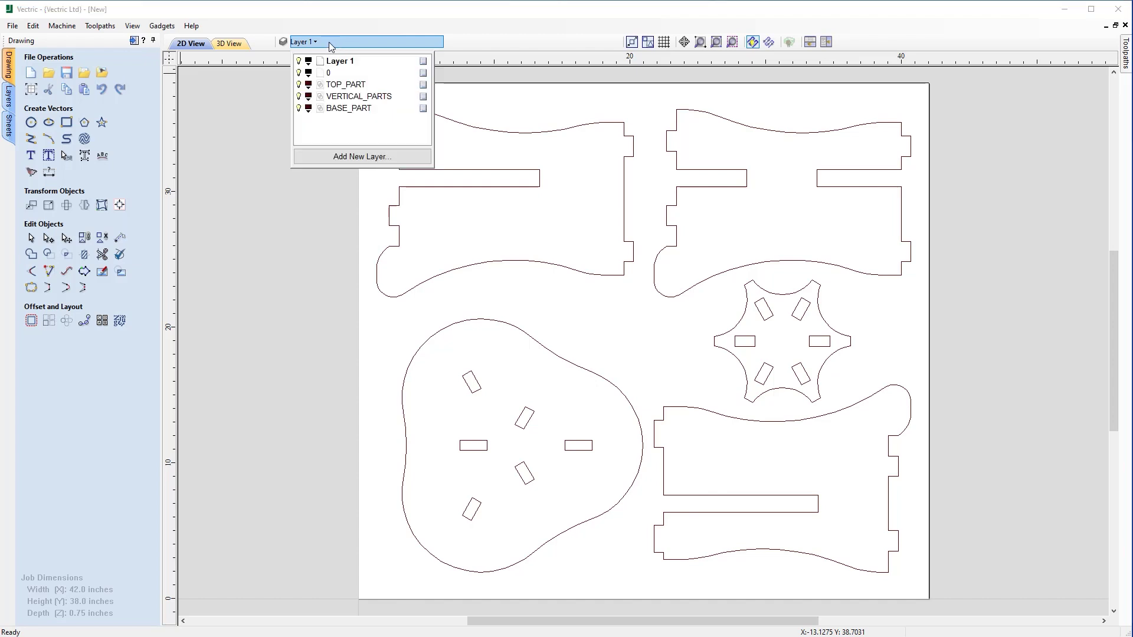
# Step: Delete all empty layers at once, keeping TOP_PART, VERTICAL_PARTS and BASE_PART
pyautogui.rightClick(344, 65)
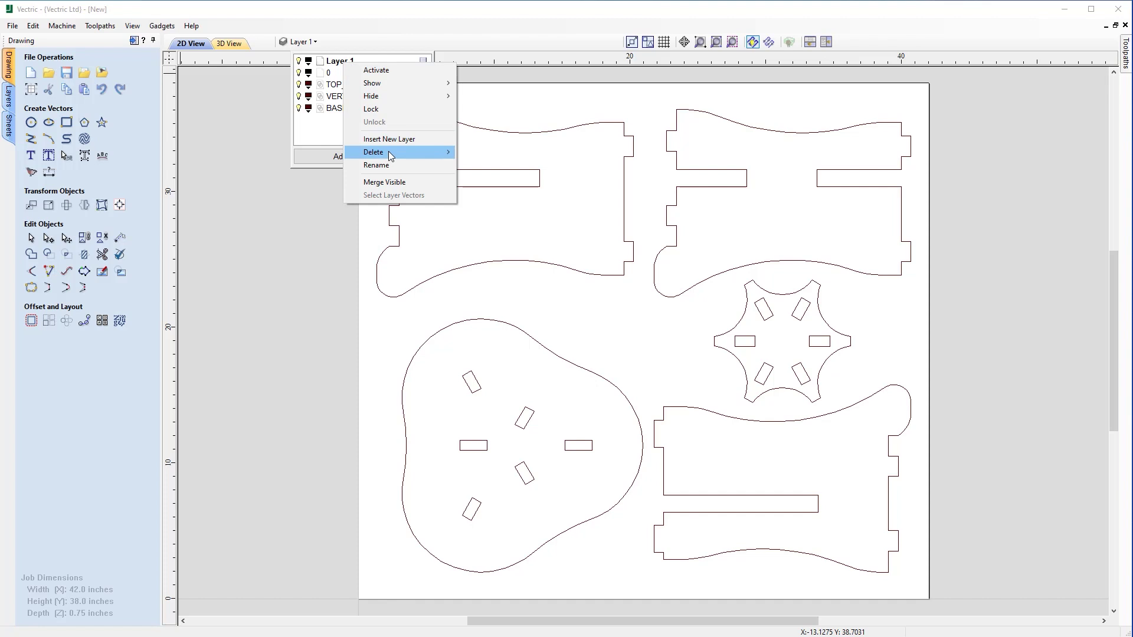
pyautogui.moveTo(392, 154)
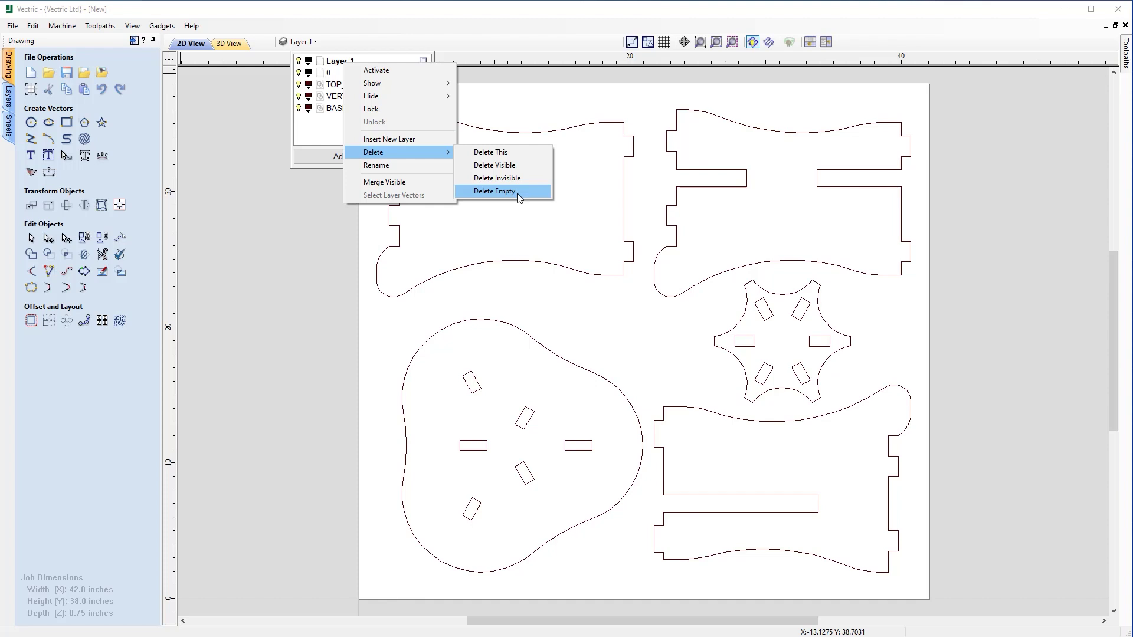
pyautogui.click(517, 192)
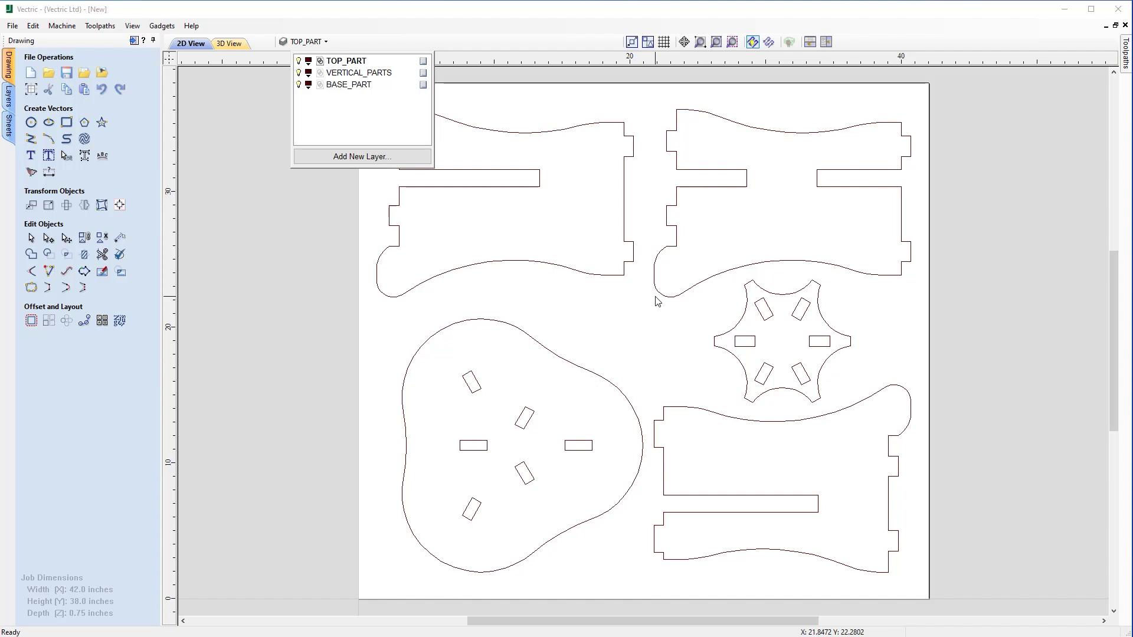
pyautogui.click(658, 301)
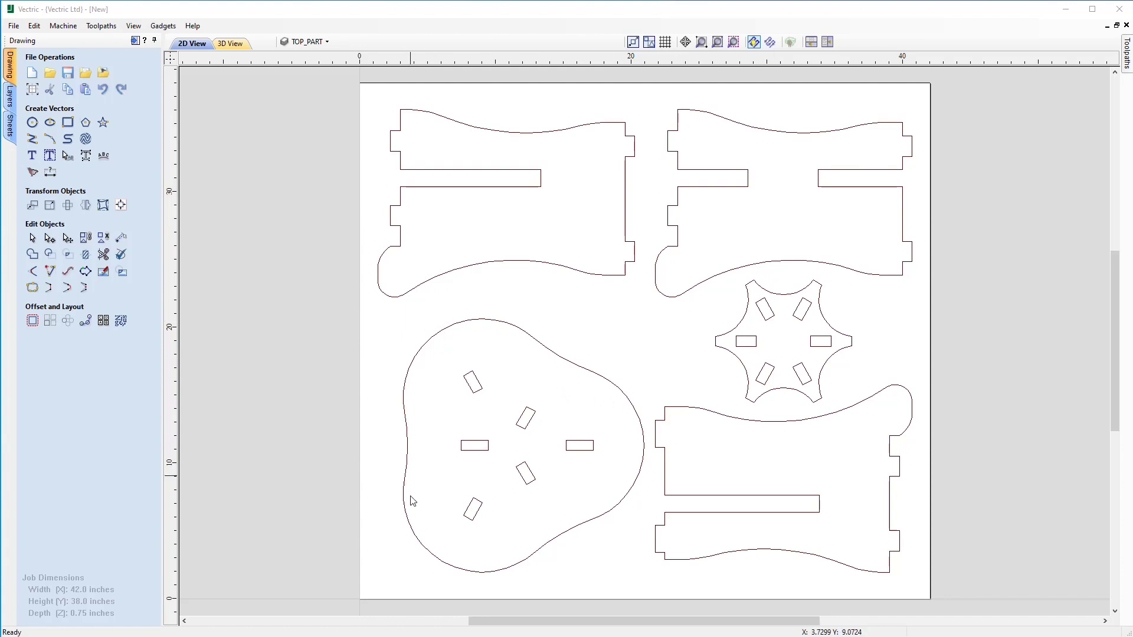
# Step: Measure how far the upper tab protrudes from the lower vertical part, beside the large rounded part
pyautogui.scroll(2, 606, 481)
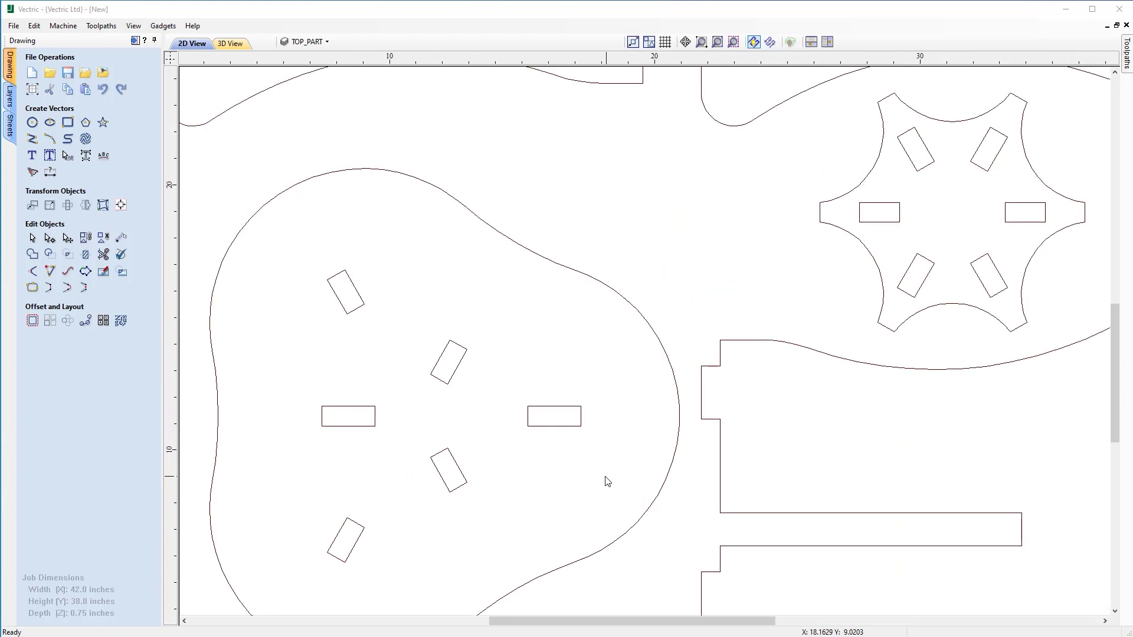
pyautogui.moveTo(597, 481); pyautogui.dragTo(668, 453, button='middle')
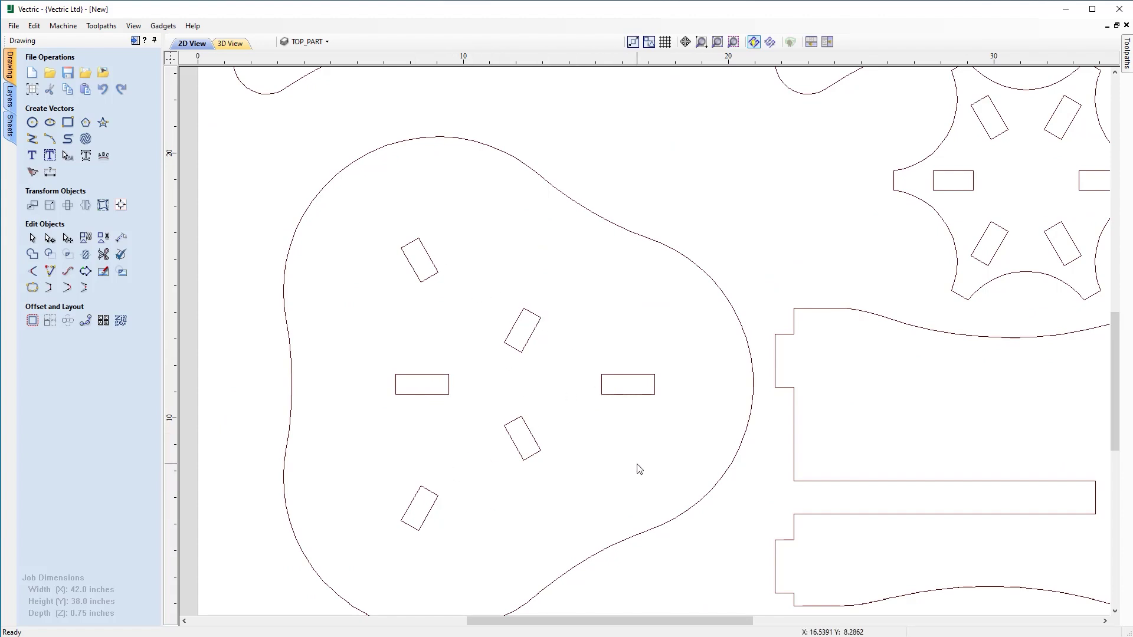
pyautogui.moveTo(637, 467); pyautogui.dragTo(486, 397, button='middle')
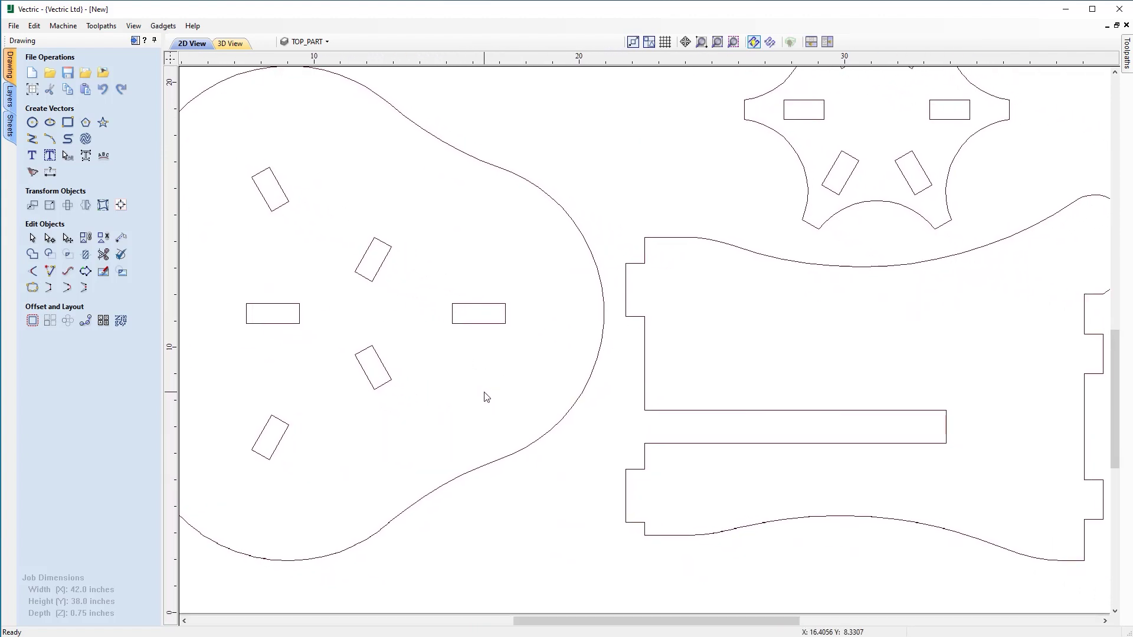
pyautogui.click(121, 239)
pyautogui.scroll(2, 641, 340)
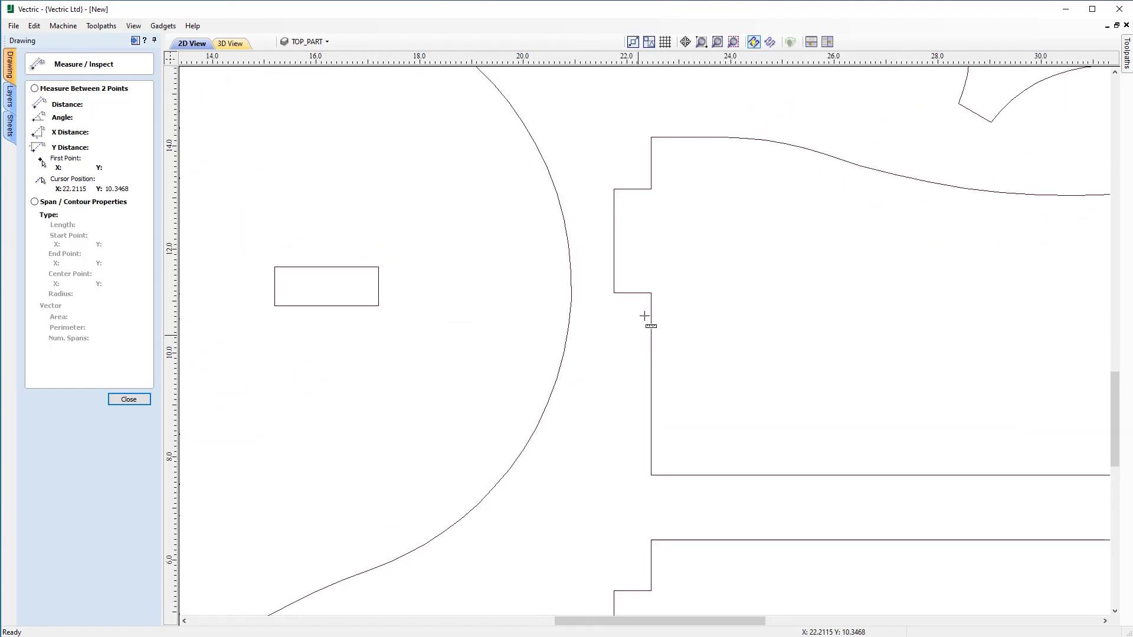
pyautogui.moveTo(650, 293); pyautogui.dragTo(614, 292)
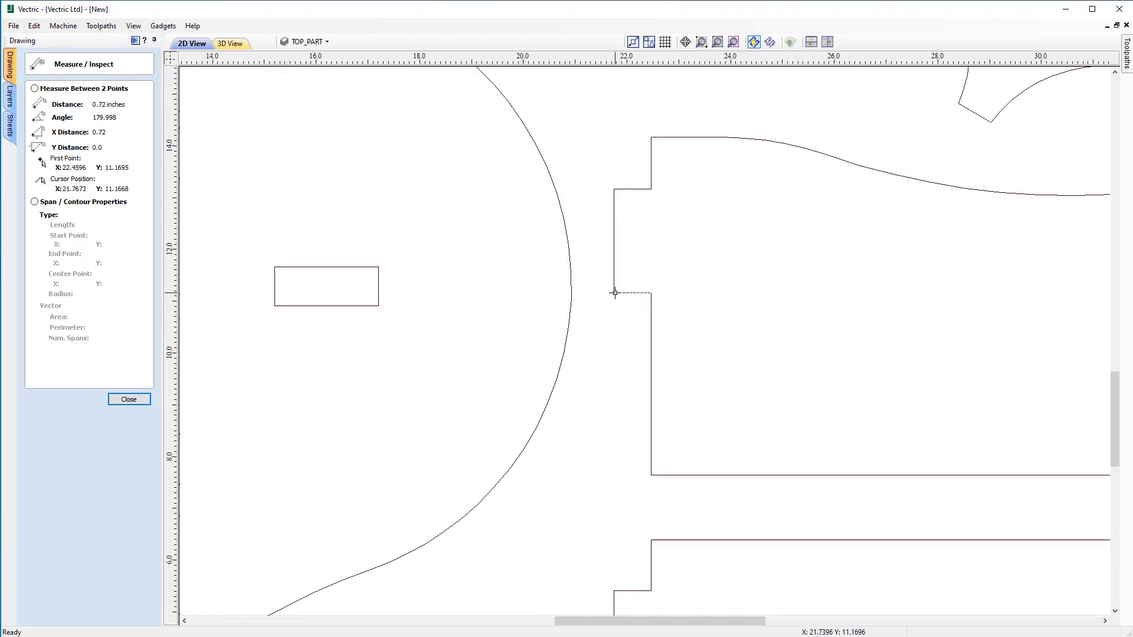
pyautogui.press('Escape')
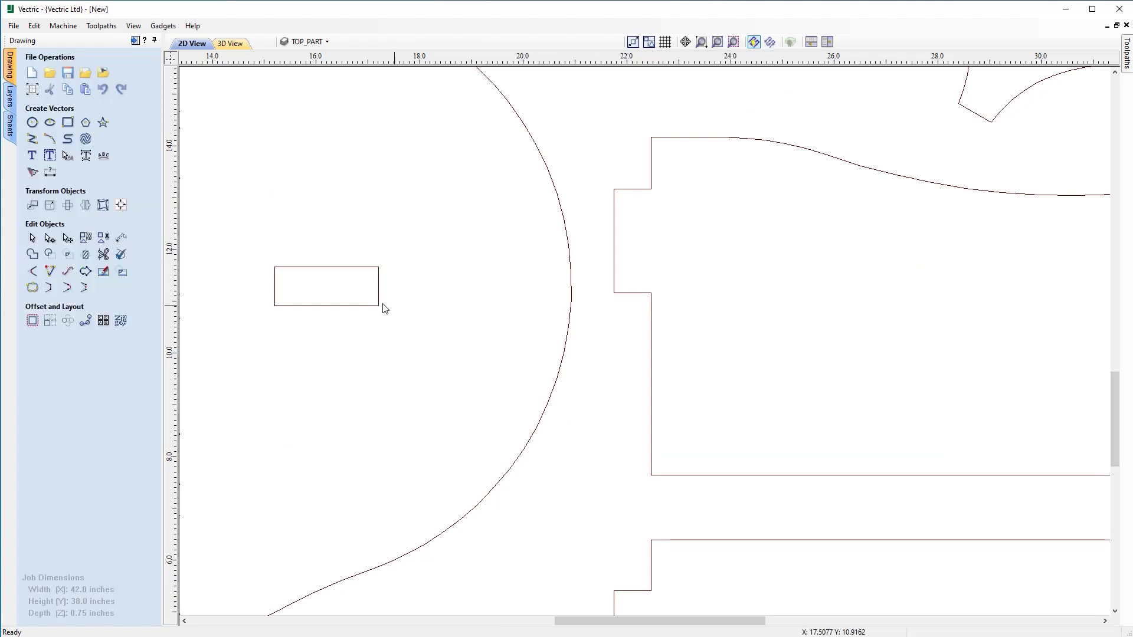
# Step: Measure the widths of both horizontal slots and the upper inner angled slot in the large rounded part
pyautogui.click(120, 239)
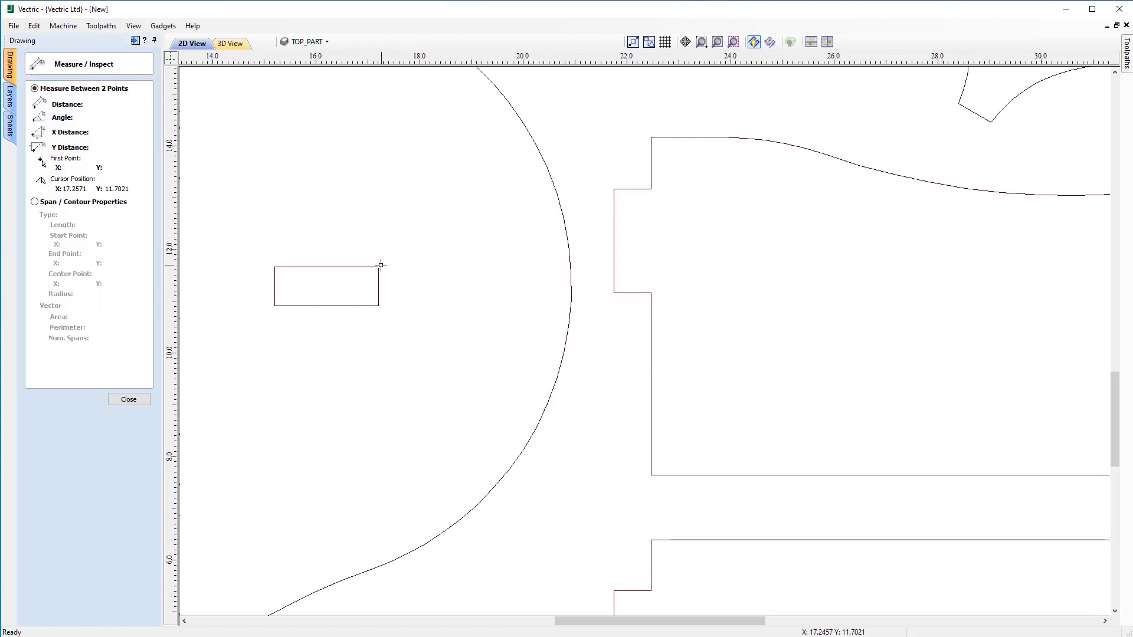
pyautogui.moveTo(378, 267); pyautogui.dragTo(379, 307)
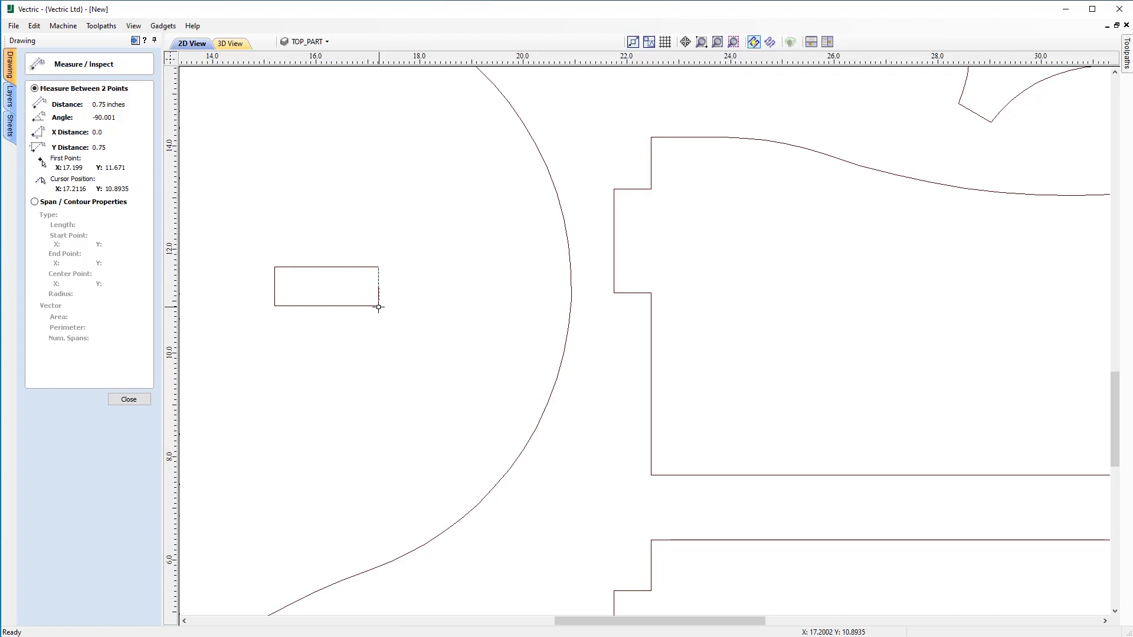
pyautogui.moveTo(281, 220); pyautogui.dragTo(601, 319, button='middle')
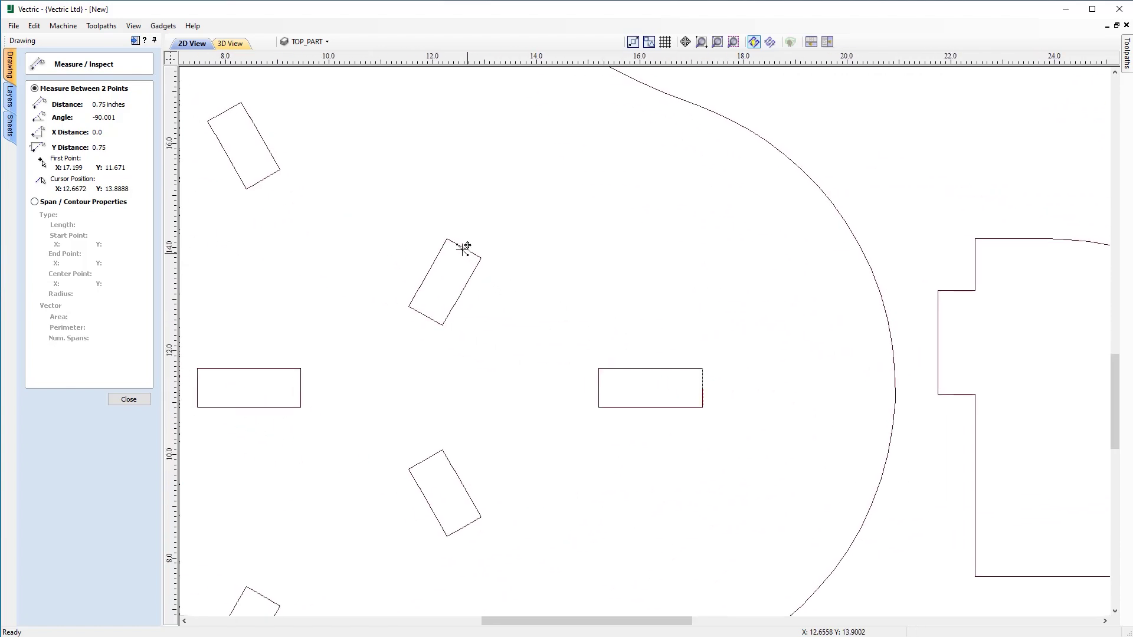
pyautogui.moveTo(446, 240); pyautogui.dragTo(482, 257)
pyautogui.moveTo(300, 368); pyautogui.dragTo(300, 406)
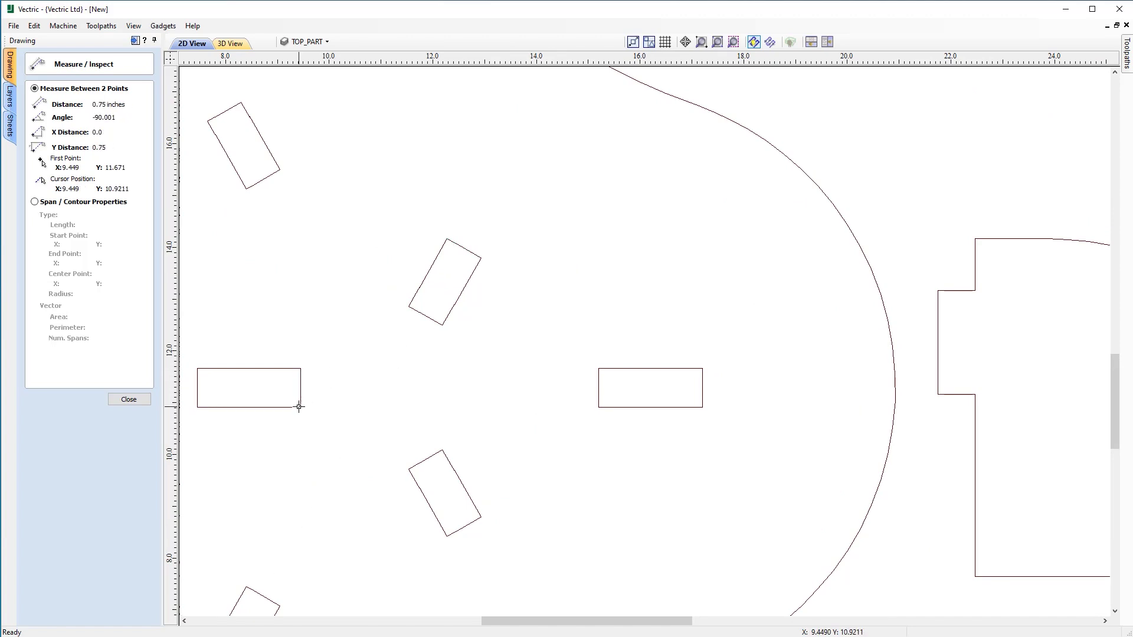
pyautogui.press('Escape')
# Step: Measure the length of the upper tab on the lower vertical part's edge facing the large rounded part
pyautogui.scroll(-4, 634, 462)
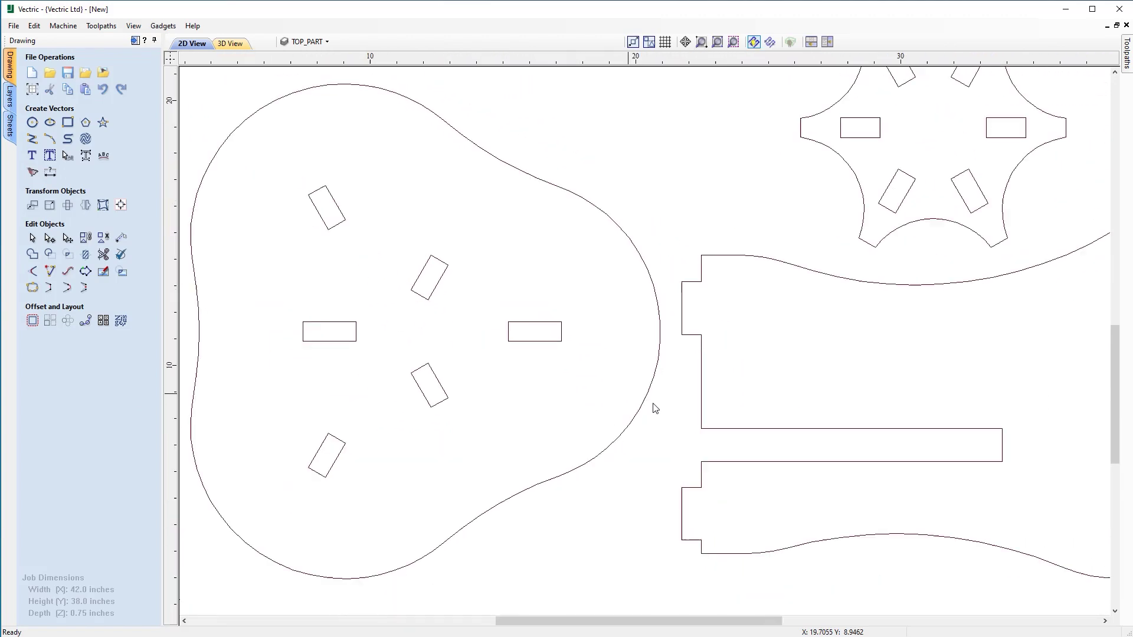
pyautogui.scroll(-3, 699, 414)
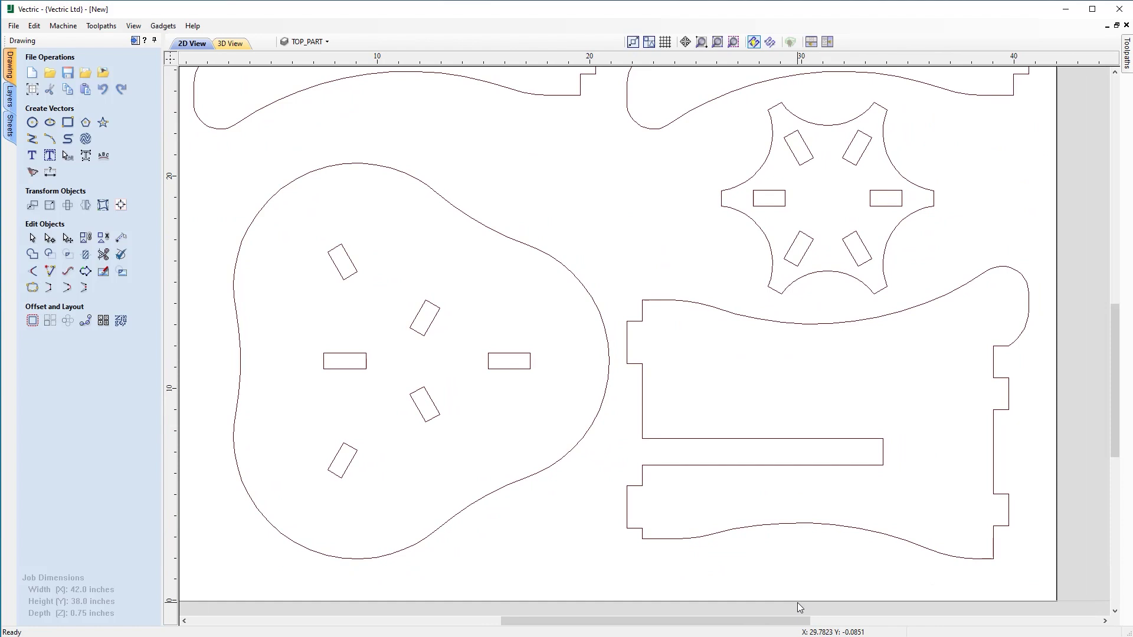
pyautogui.scroll(2, 655, 383)
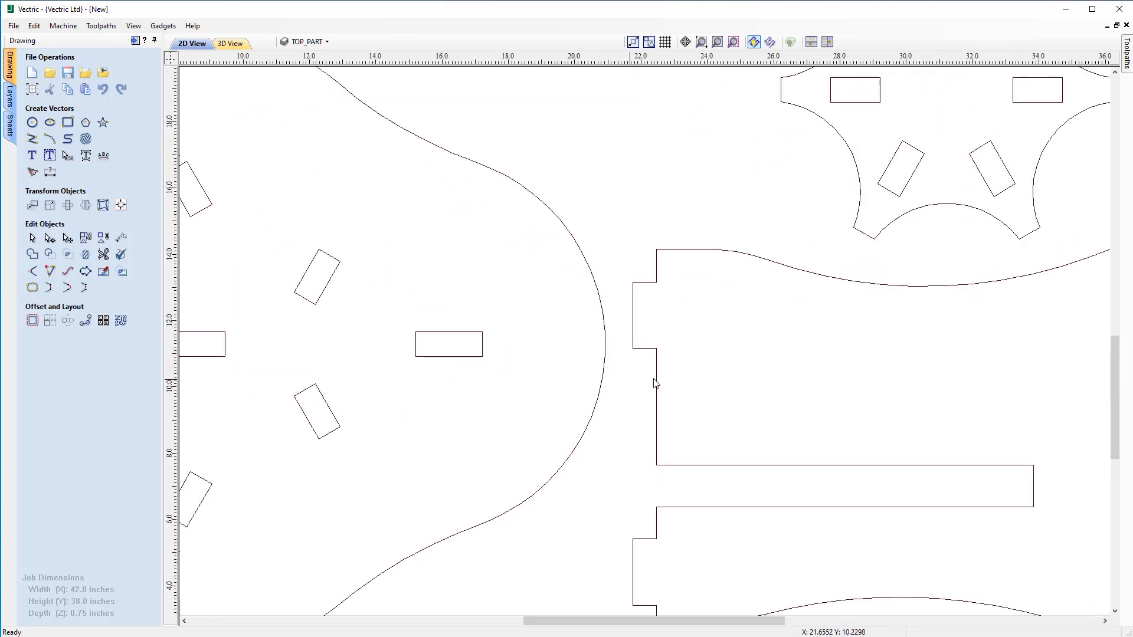
pyautogui.moveTo(680, 344); pyautogui.dragTo(776, 437, button='middle')
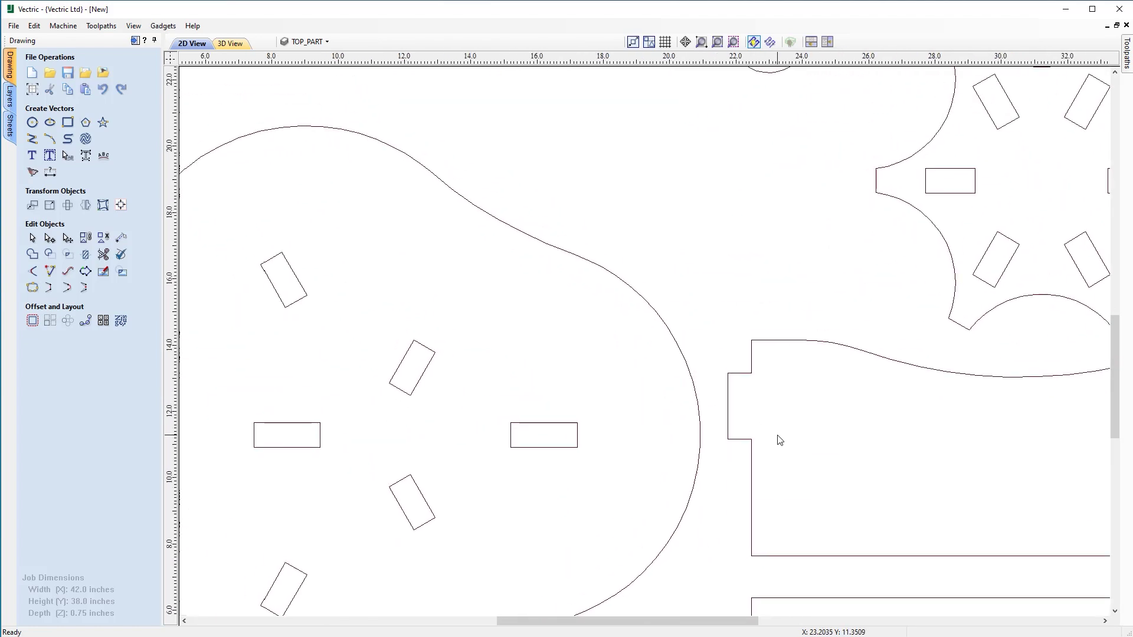
pyautogui.click(120, 239)
pyautogui.moveTo(728, 374); pyautogui.dragTo(728, 439)
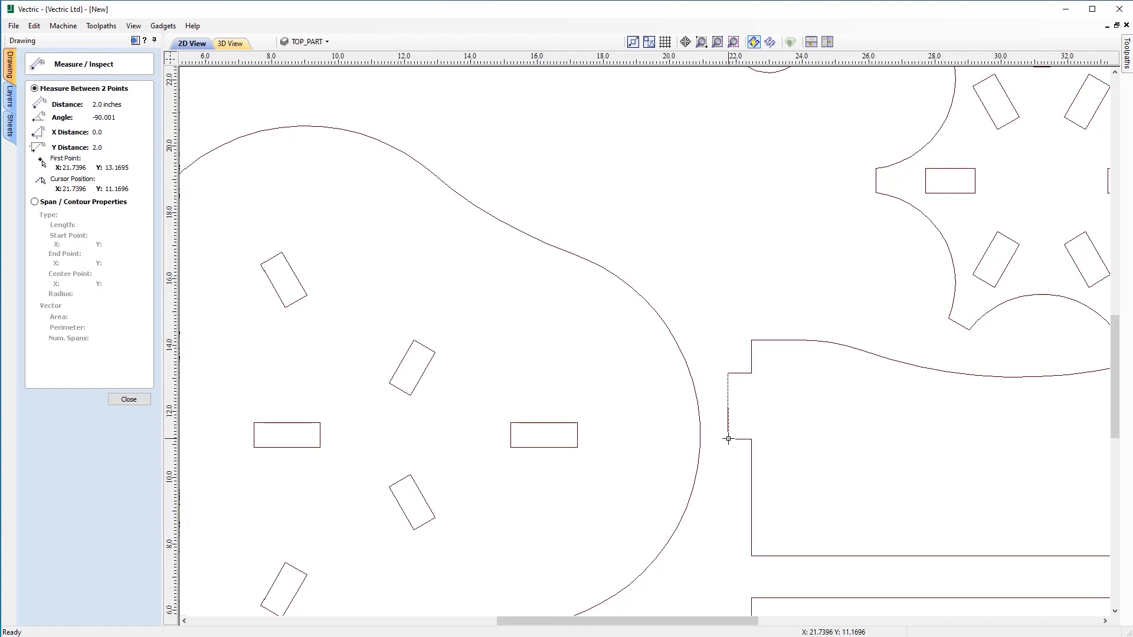
pyautogui.press('Escape')
# Step: Measure the length of the horizontal slot in the large rounded part that lies nearest the lower vertical part
pyautogui.click(120, 238)
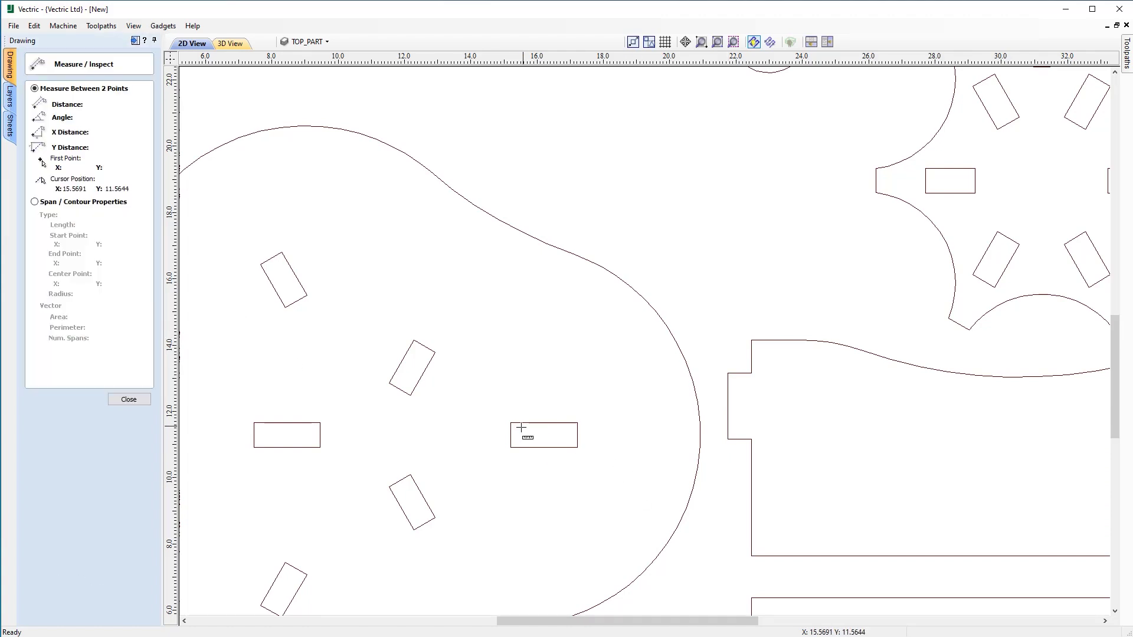
pyautogui.moveTo(511, 423); pyautogui.dragTo(578, 425)
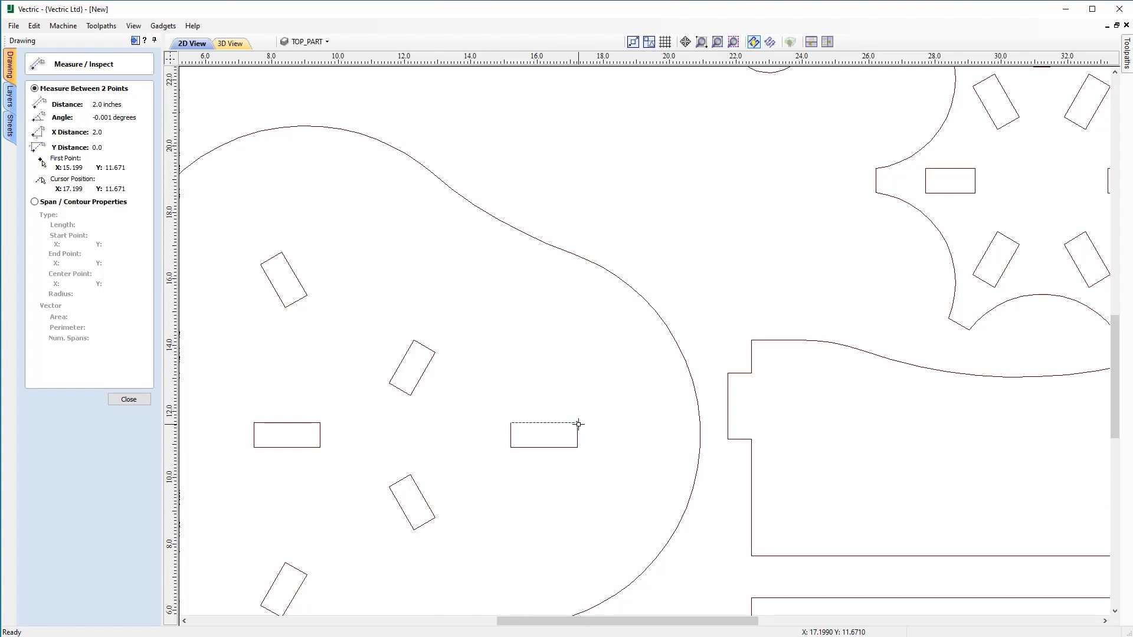
pyautogui.moveTo(578, 424)
pyautogui.mouseDown(button='middle')
pyautogui.moveTo(595, 442)
pyautogui.moveTo(577, 423)
pyautogui.mouseUp(button='middle')
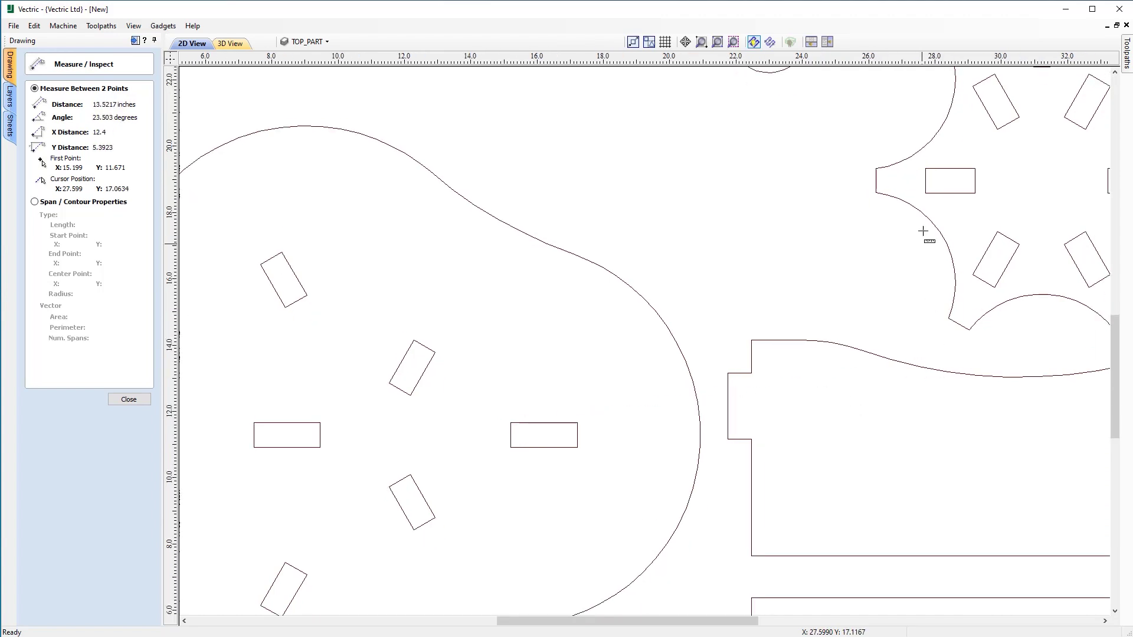
pyautogui.press('Escape')
# Step: Measure the lengths of a horizontal slot in the six-pointed part and the upper inner angled slot in the large rounded part
pyautogui.click(121, 237)
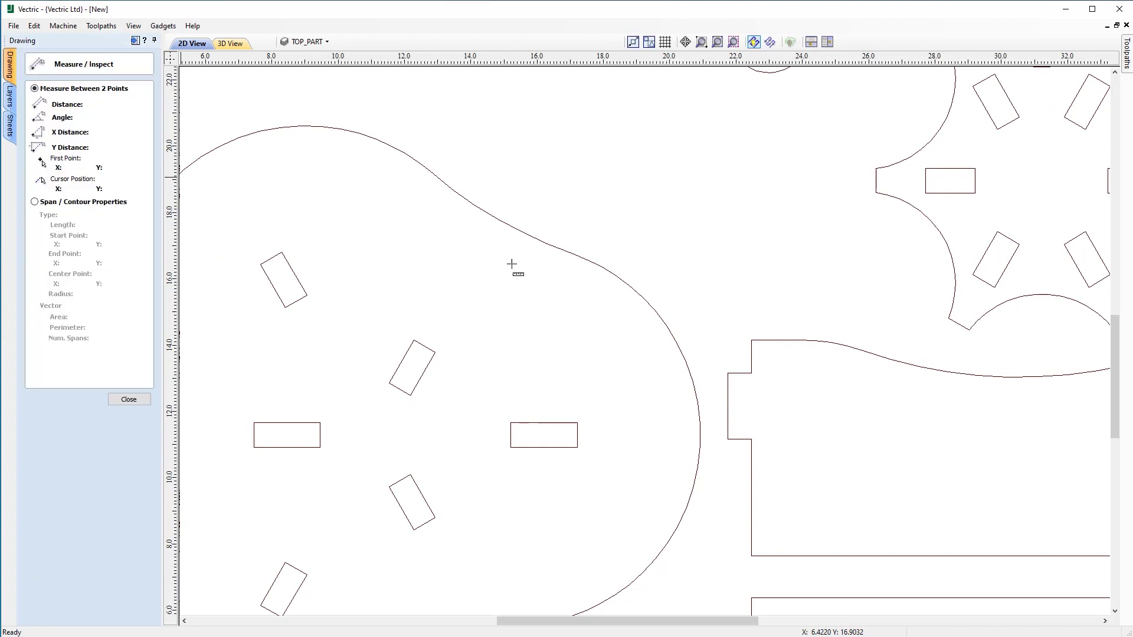
pyautogui.moveTo(974, 167); pyautogui.dragTo(927, 168)
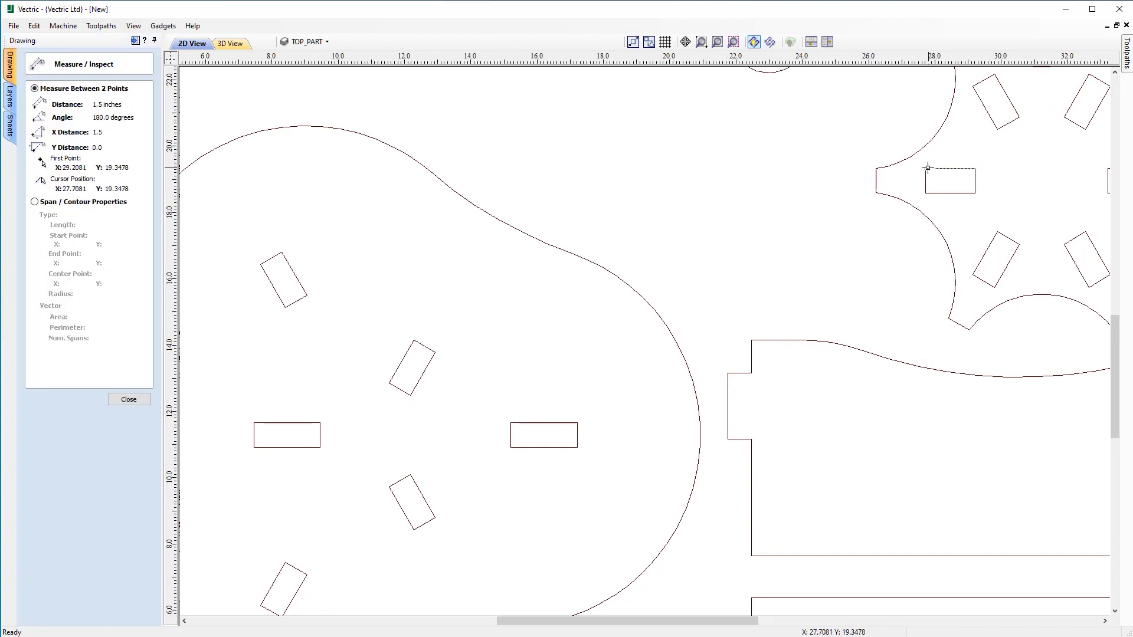
pyautogui.press('Escape')
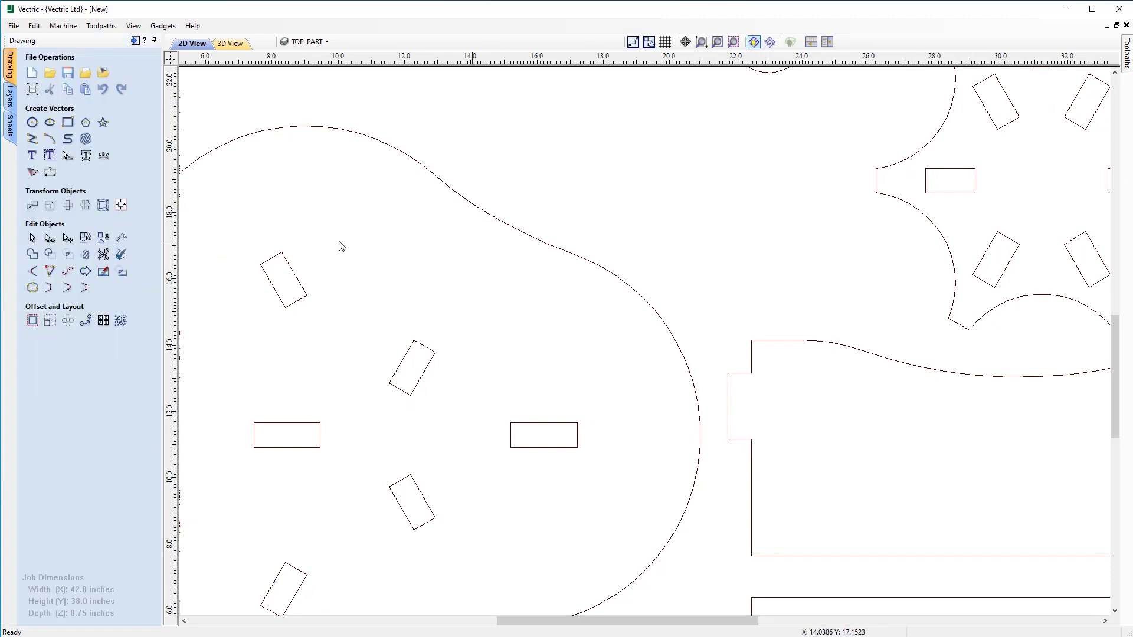
pyautogui.click(113, 226)
pyautogui.moveTo(434, 351); pyautogui.dragTo(411, 398)
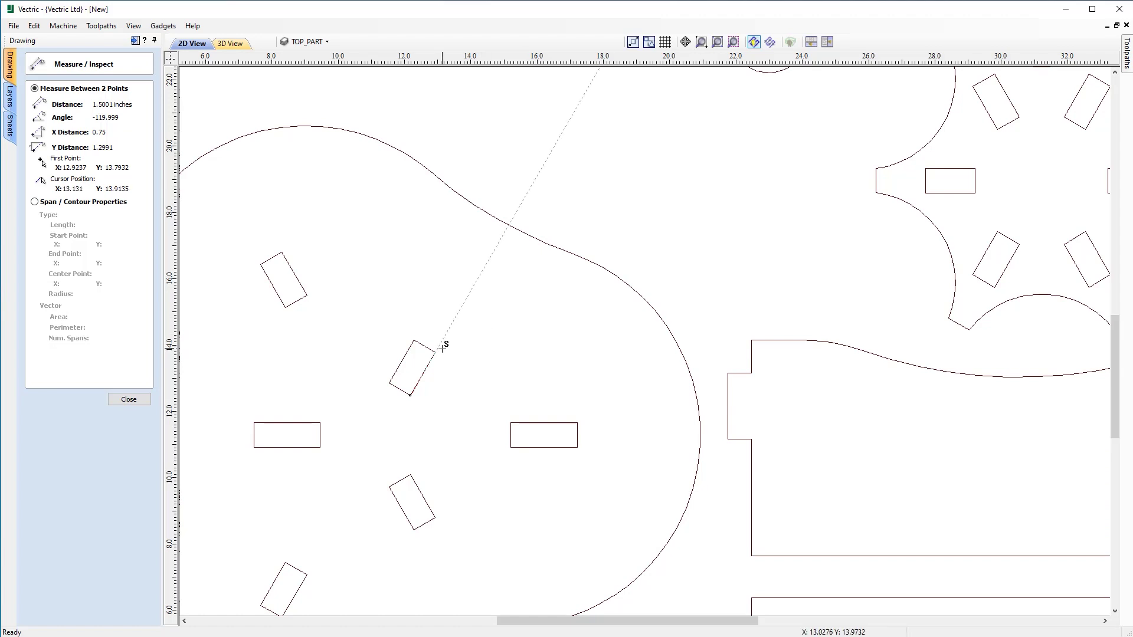
pyautogui.click(129, 399)
# Step: Draw a 0.25 inch diameter circle near the upper-left corner of the large rounded part's left horizontal slot
pyautogui.moveTo(372, 413)
pyautogui.mouseDown(button='middle')
pyautogui.moveTo(515, 470)
pyautogui.moveTo(582, 420)
pyautogui.mouseUp(button='middle')
pyautogui.scroll(5, 514, 470)
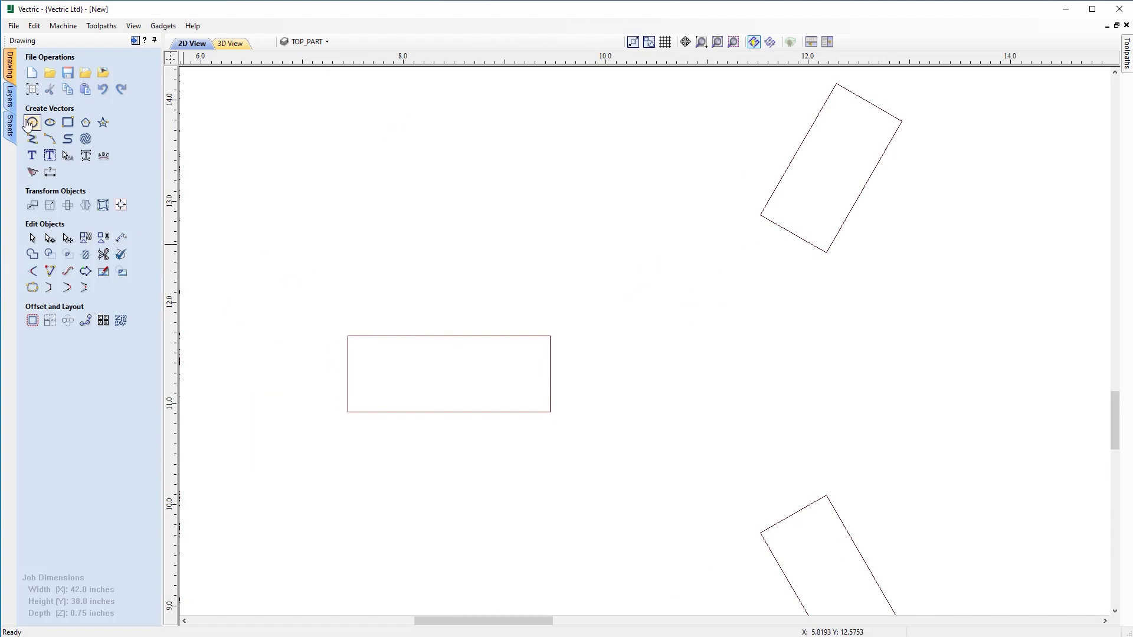
pyautogui.click(29, 123)
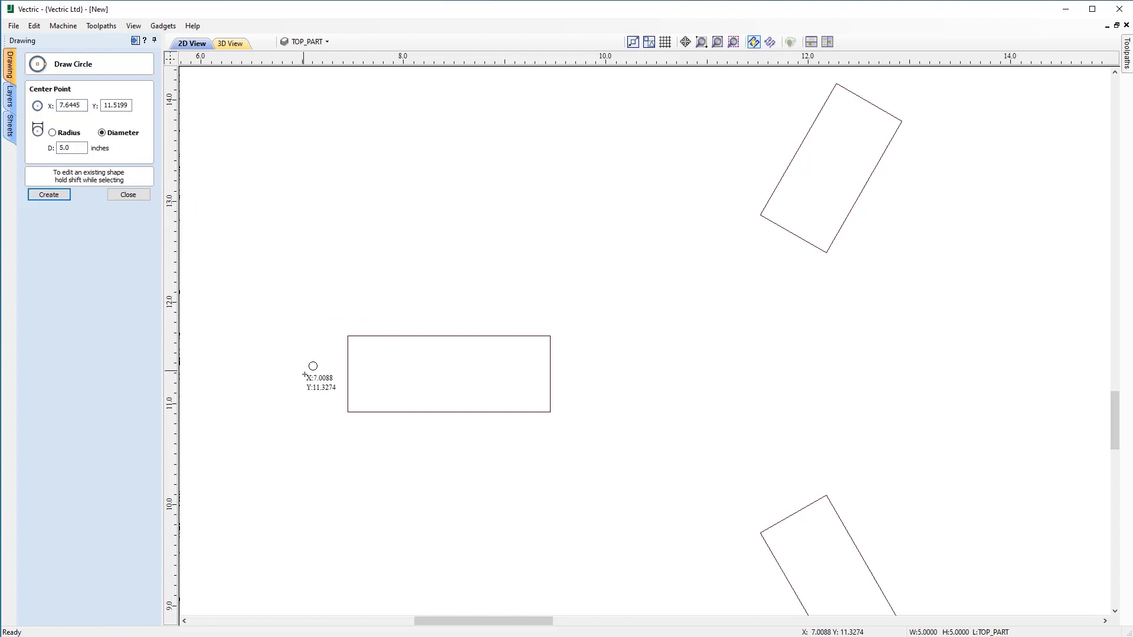
pyautogui.moveTo(73, 149); pyautogui.dragTo(50, 148)
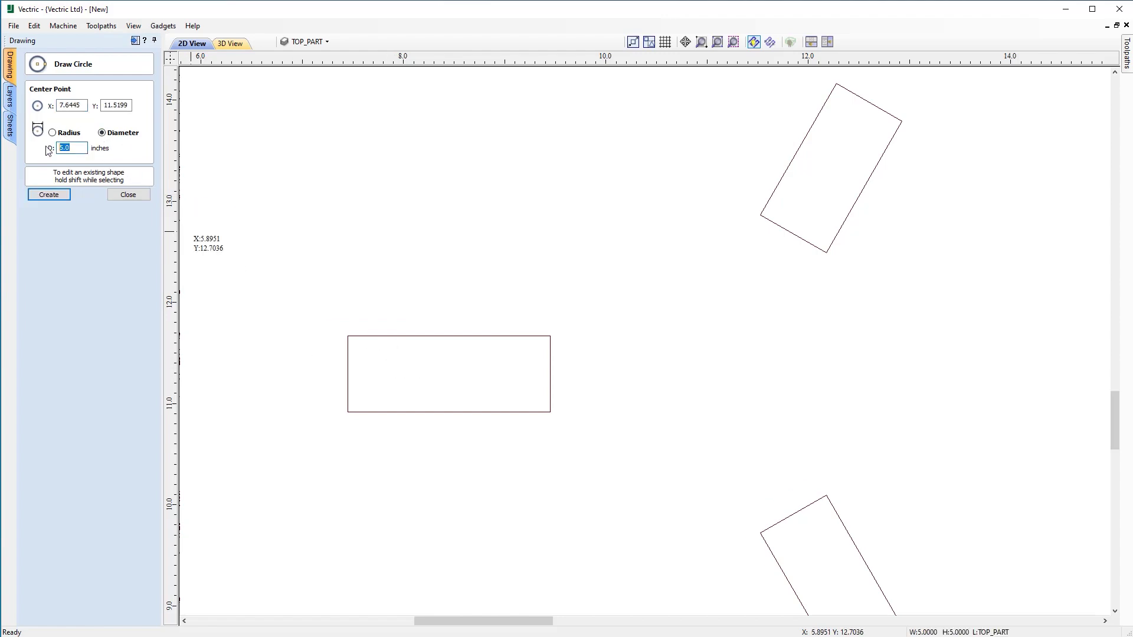
pyautogui.write('.25')
pyautogui.click(50, 195)
pyautogui.press('Escape')
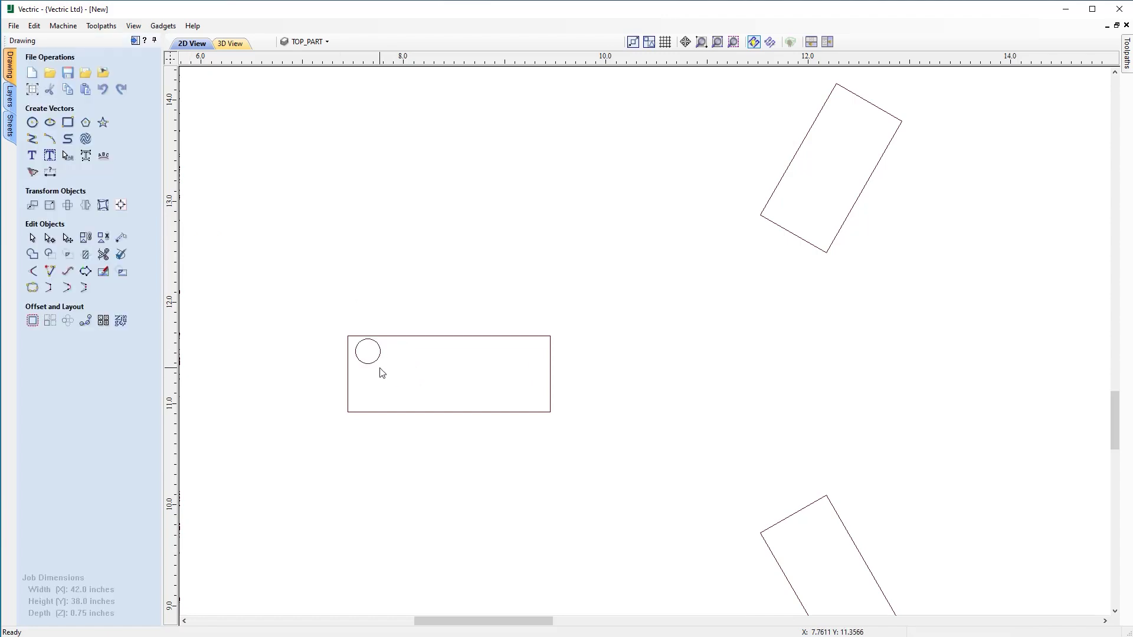
# Step: Move the small circle toward the slot's upper-left corner to check the cutter fit, and delete the circle
pyautogui.scroll(3, 381, 372)
pyautogui.click(454, 390)
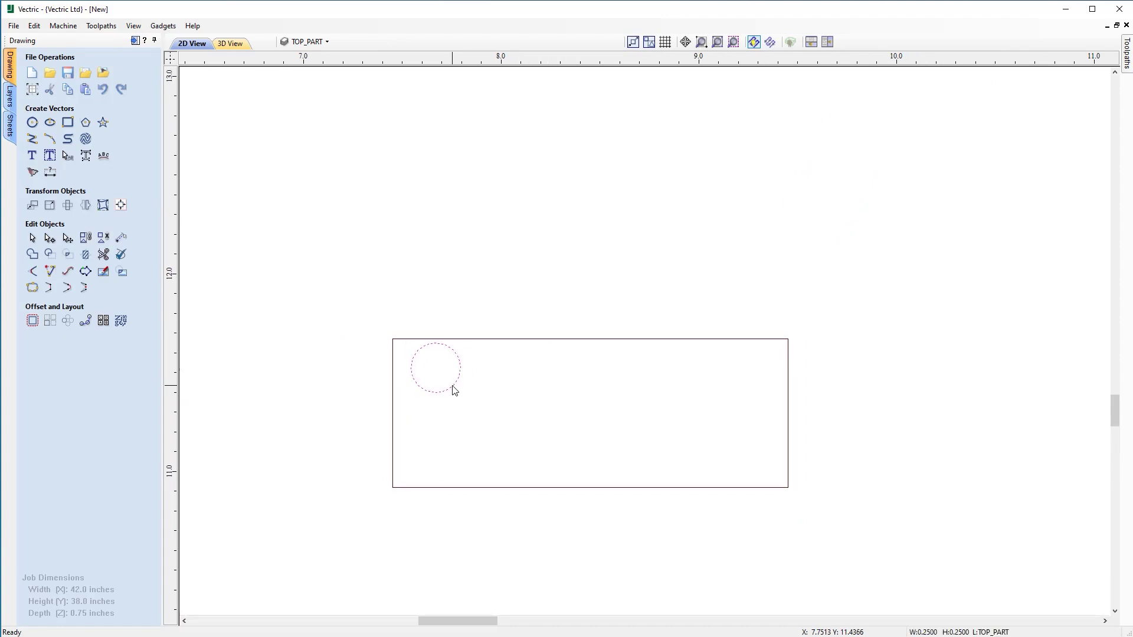
pyautogui.click(435, 369)
pyautogui.moveTo(435, 364)
pyautogui.mouseDown()
pyautogui.moveTo(534, 357)
pyautogui.moveTo(419, 365)
pyautogui.mouseUp()
pyautogui.press('Delete')
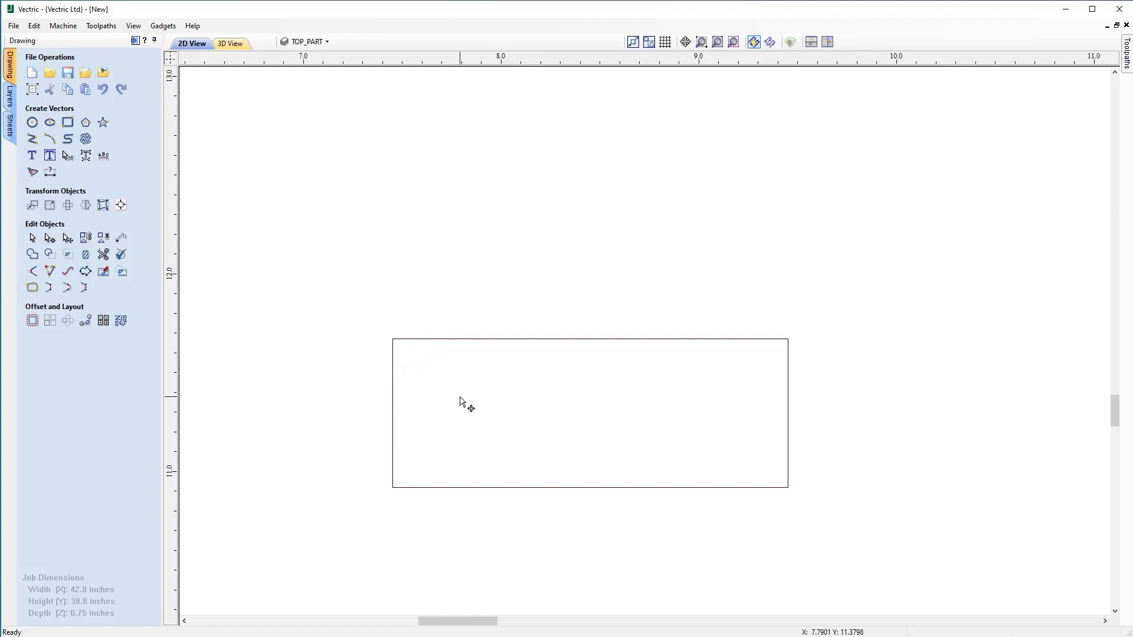
# Step: Add 0.125 inch radius dog-bone fillets to the four corners of the left horizontal slot in the large rounded part
pyautogui.click(33, 273)
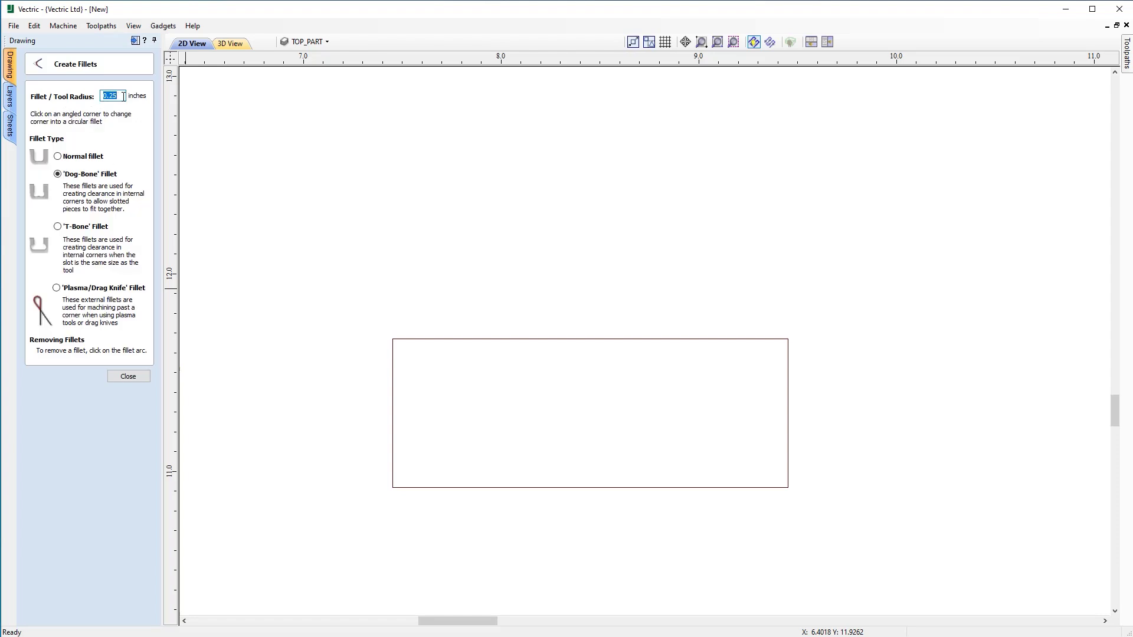
pyautogui.write('.')
pyautogui.click(393, 339)
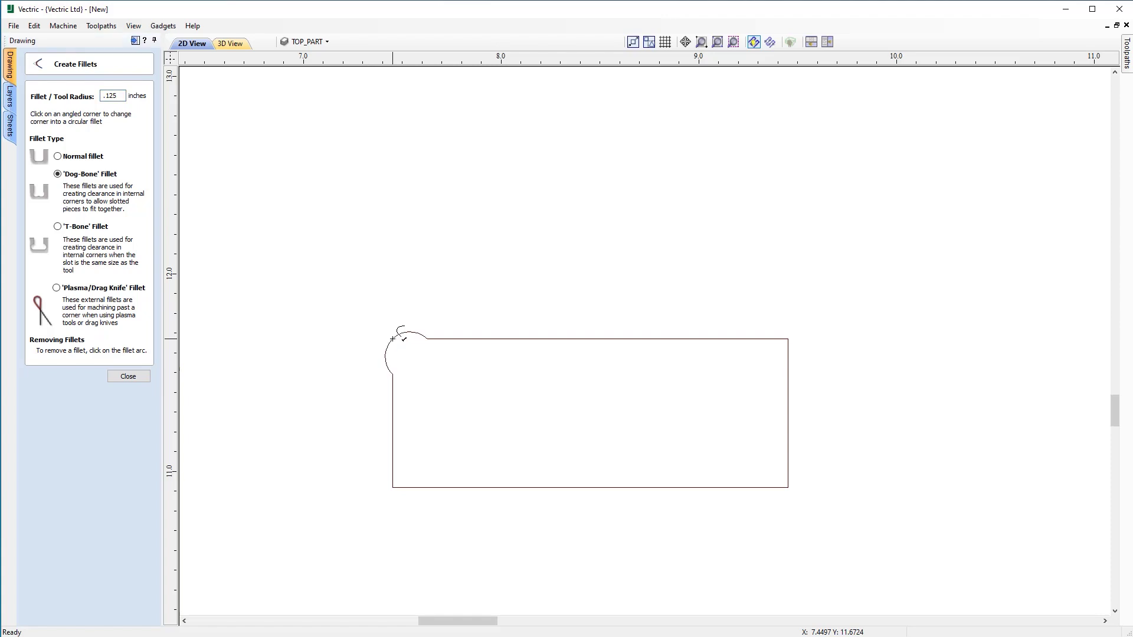
pyautogui.click(393, 486)
pyautogui.click(786, 488)
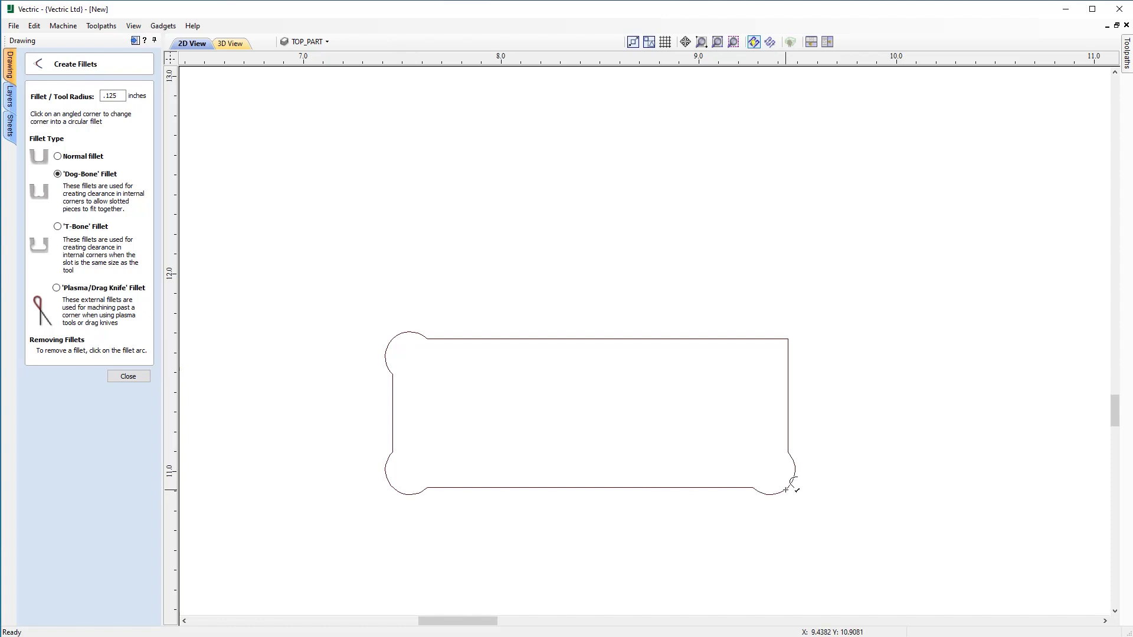
pyautogui.click(786, 338)
pyautogui.press('Escape')
# Step: Move the large rounded part's right horizontal slot over the filleted slot to compare their fit, and undo the move
pyautogui.scroll(-2, 336, 391)
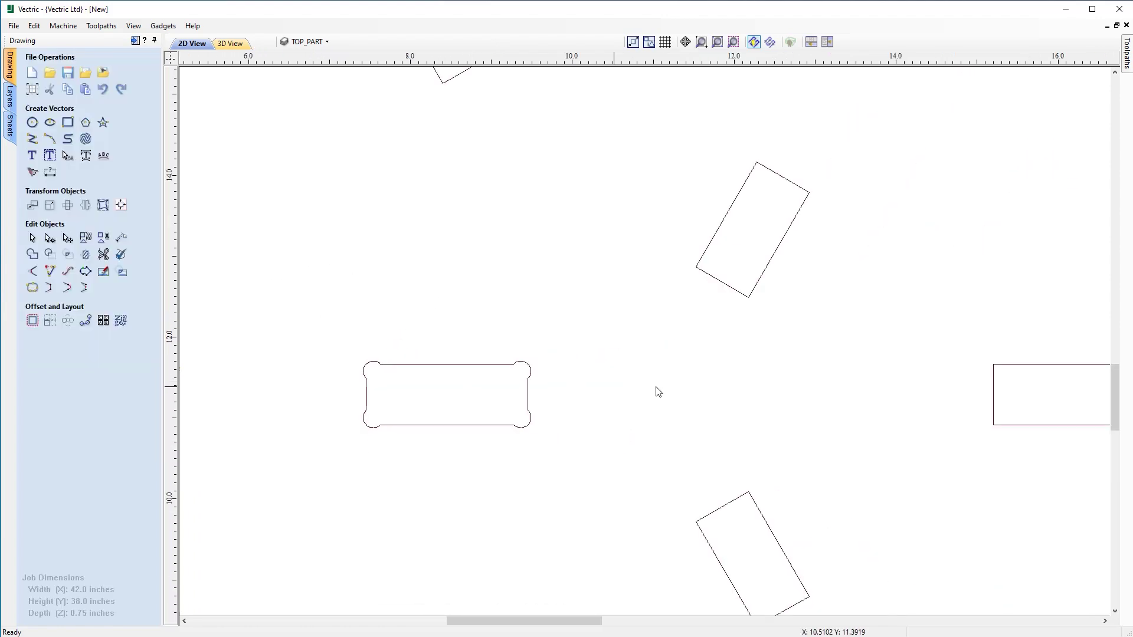
pyautogui.moveTo(673, 398); pyautogui.dragTo(587, 399, button='middle')
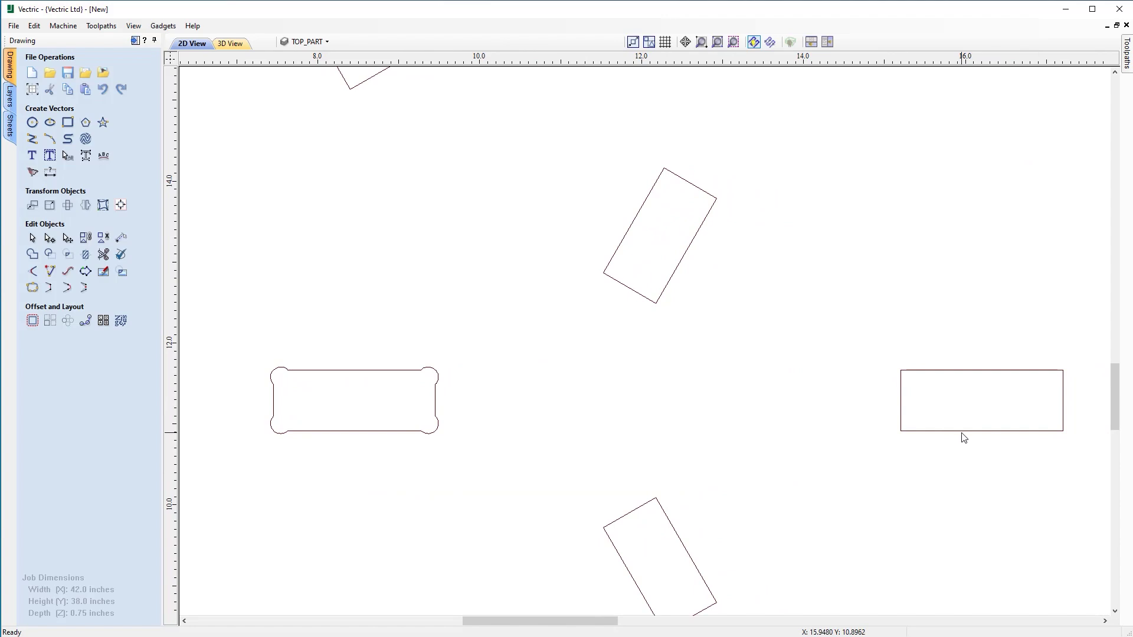
pyautogui.moveTo(945, 431); pyautogui.dragTo(918, 429, button='middle')
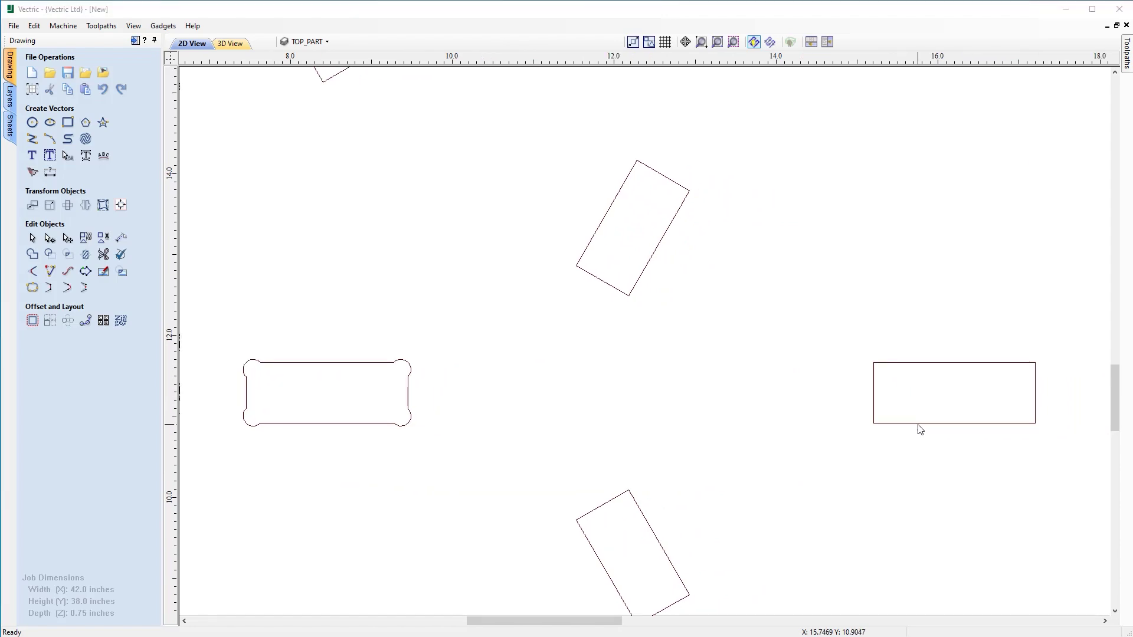
pyautogui.click(940, 423)
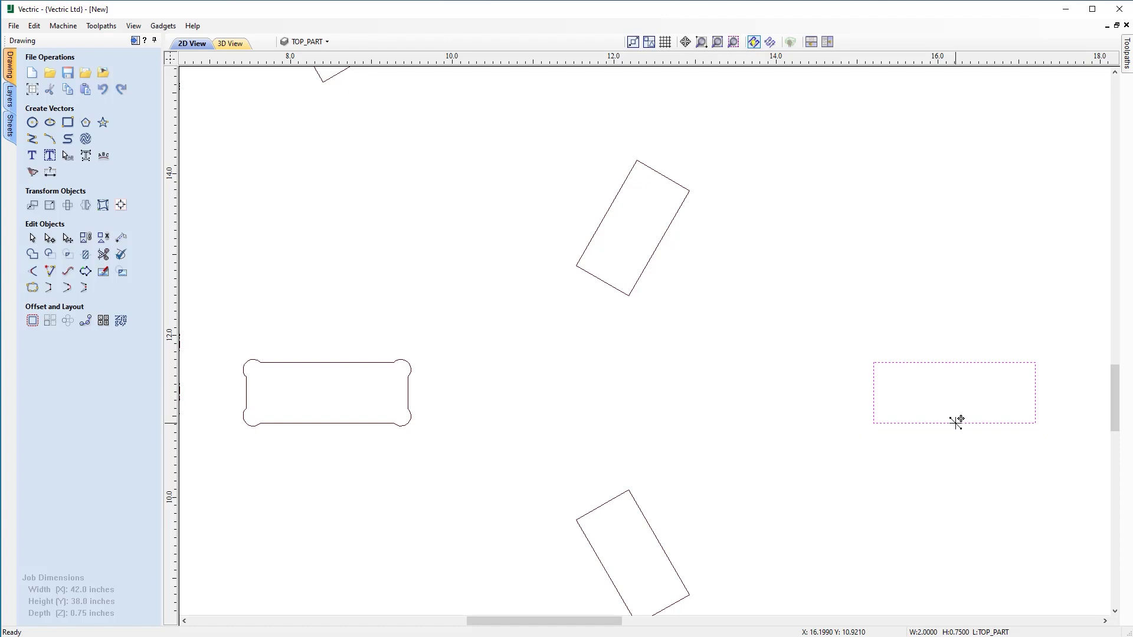
pyautogui.moveTo(956, 422); pyautogui.dragTo(328, 422)
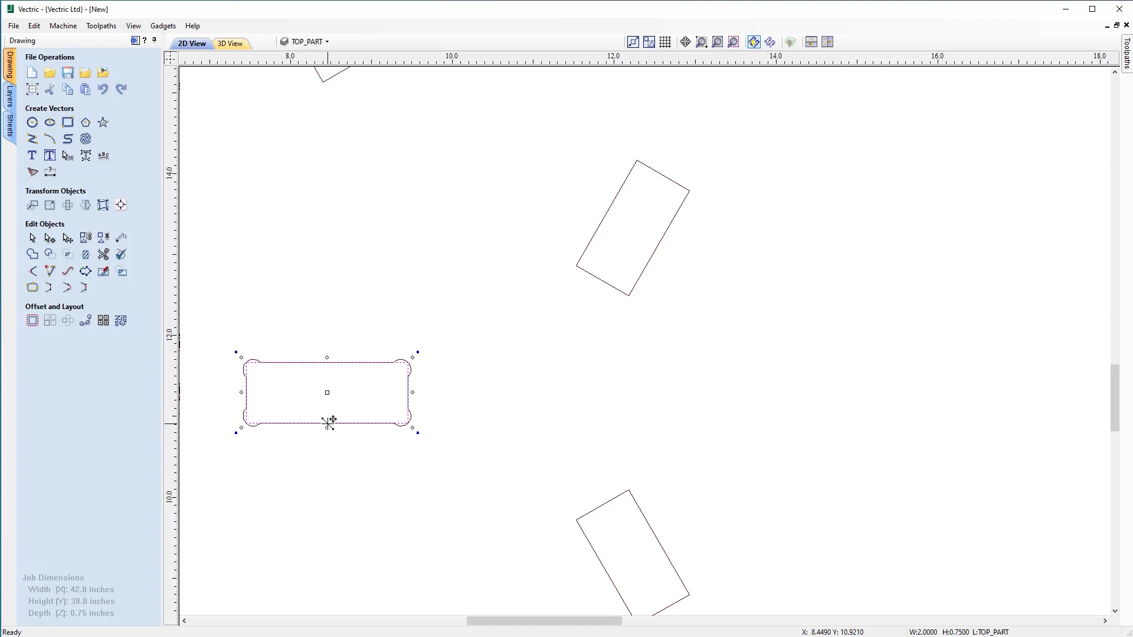
pyautogui.scroll(4, 328, 422)
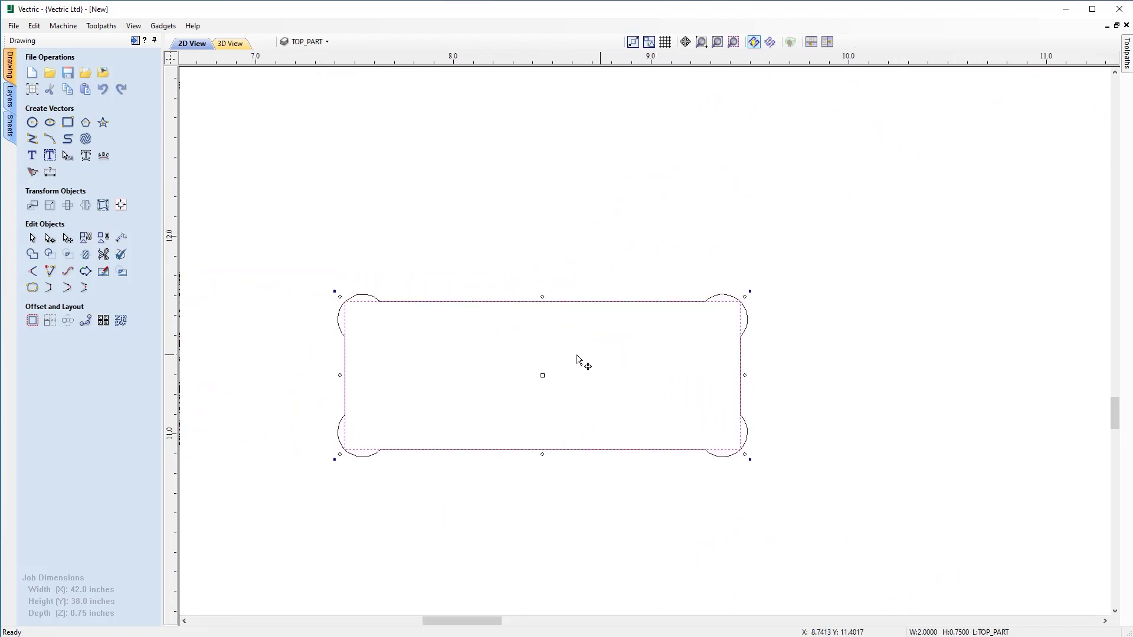
pyautogui.click(625, 380)
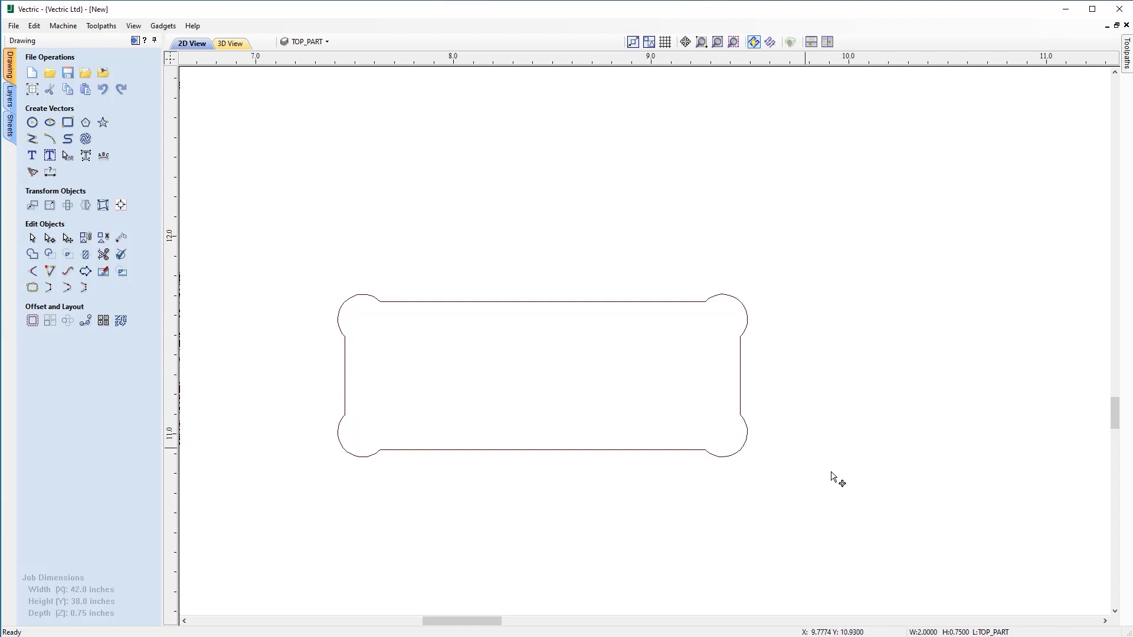
pyautogui.scroll(1, 820, 460)
pyautogui.scroll(-5, 844, 454)
pyautogui.scroll(-2, 944, 445)
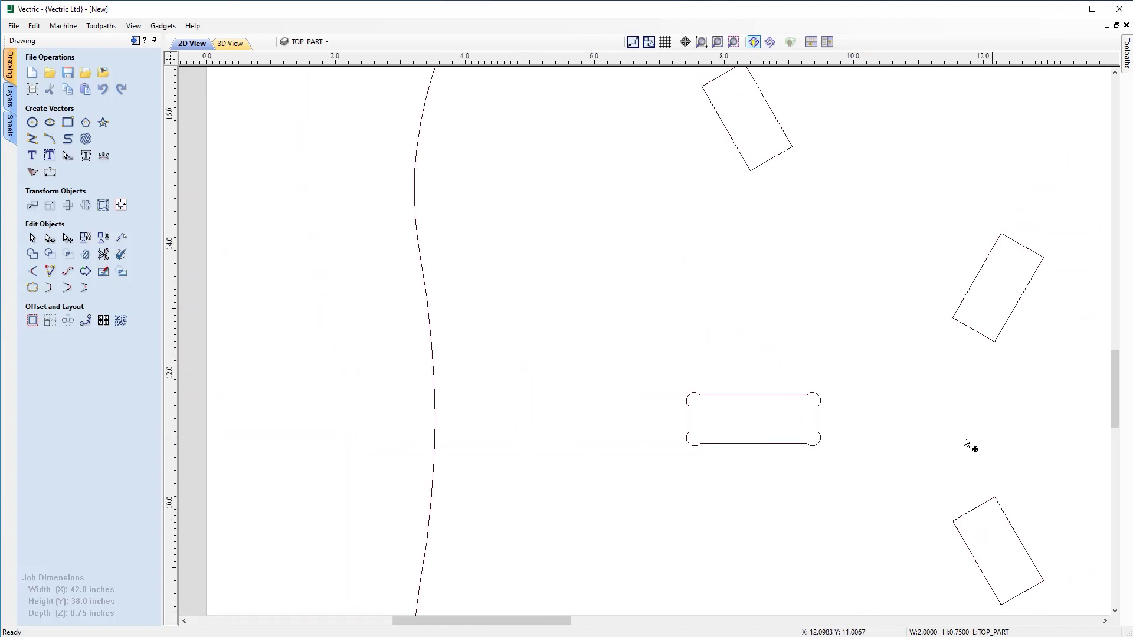
pyautogui.scroll(-2, 779, 442)
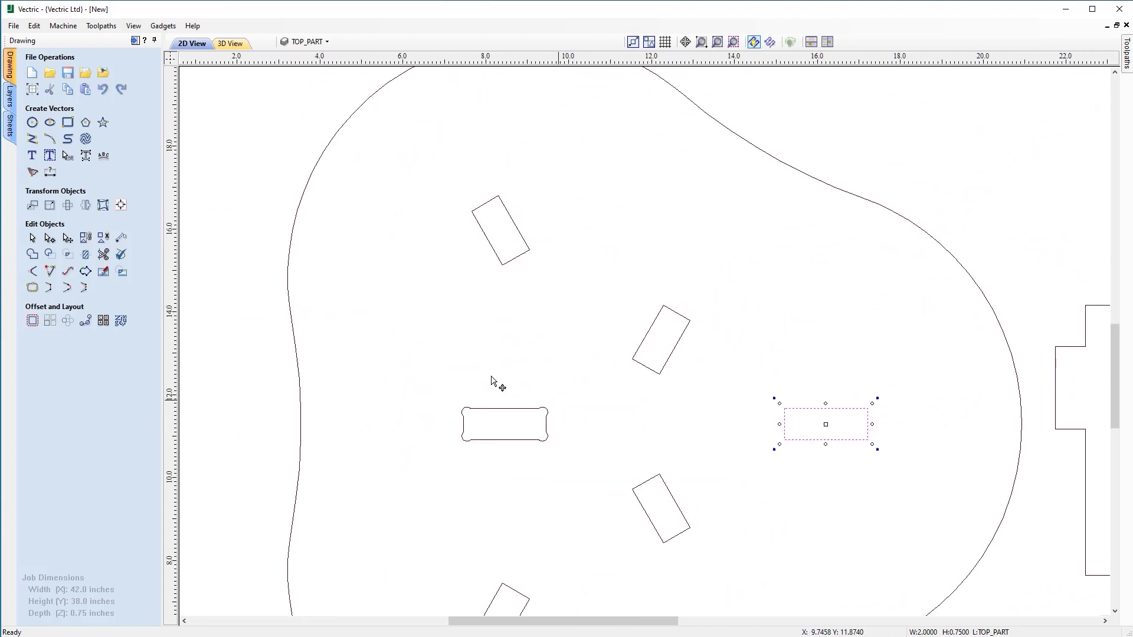
# Step: Add 0.125 inch radius dog-bone fillets to the four corners of the upper inner angled slot in the large rounded part
pyautogui.click(32, 273)
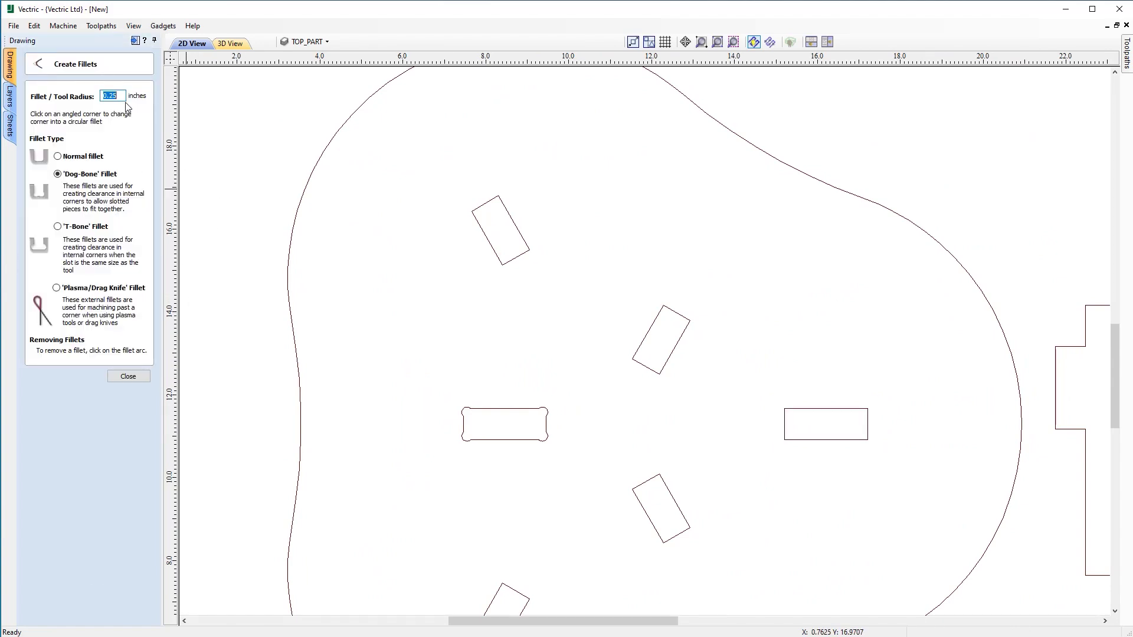
pyautogui.write('.')
pyautogui.click(635, 361)
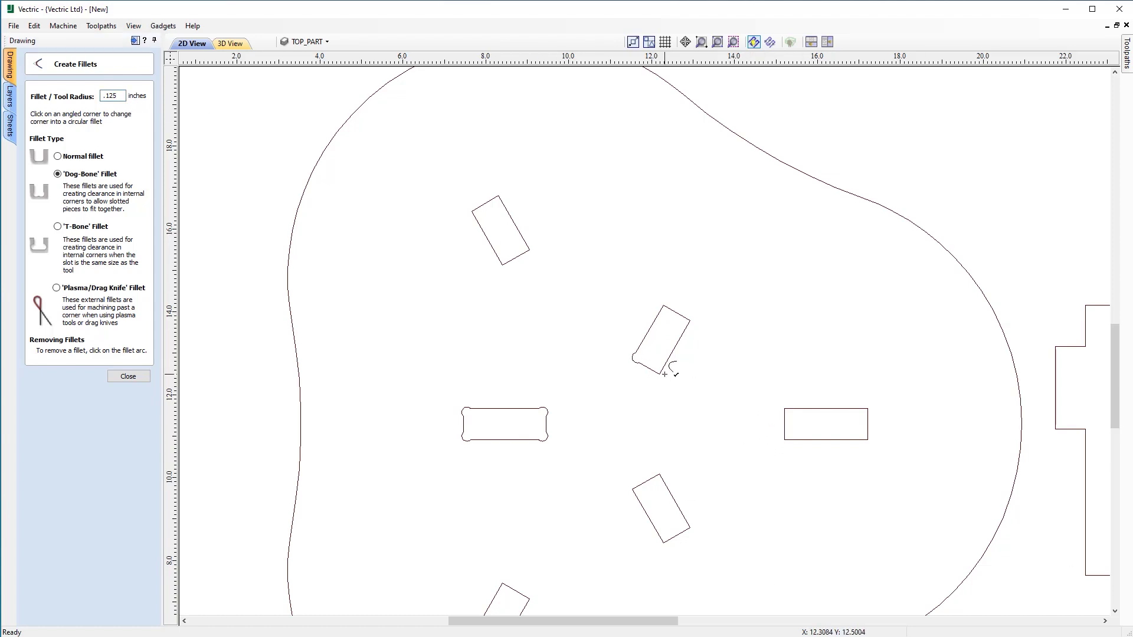
pyautogui.click(662, 373)
pyautogui.click(664, 306)
pyautogui.click(689, 321)
# Step: Add dog-bone fillets to the corners of the right horizontal slot and the two lower angled slots in the large rounded part
pyautogui.click(869, 408)
pyautogui.click(633, 489)
pyautogui.click(658, 476)
pyautogui.click(661, 544)
pyautogui.moveTo(655, 576); pyautogui.dragTo(801, 446, button='middle')
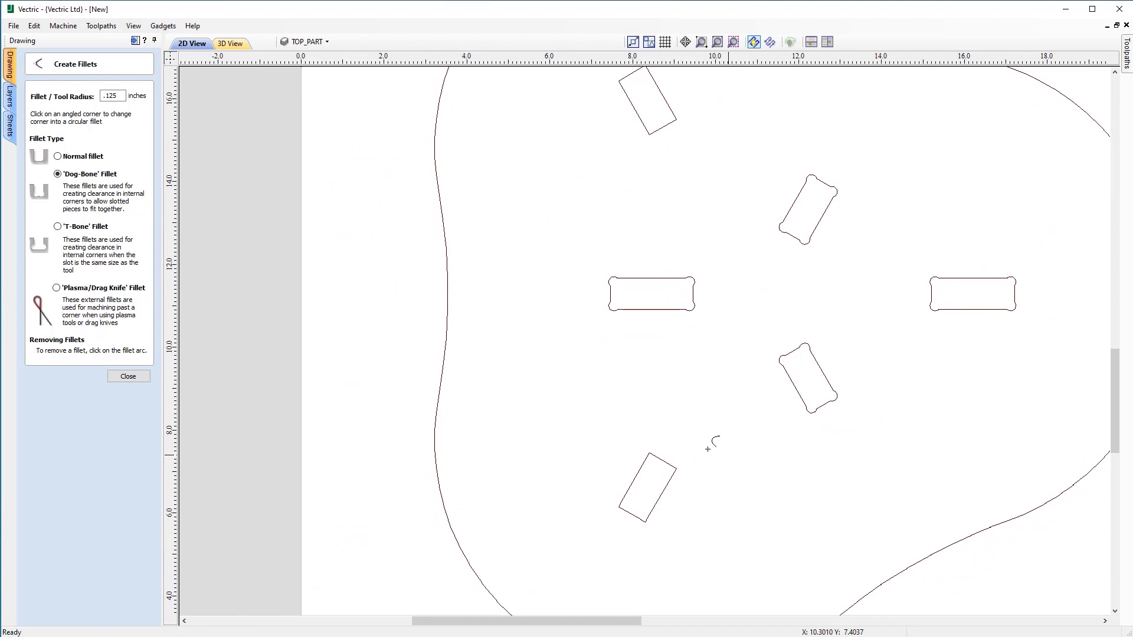
pyautogui.click(677, 468)
# Step: Add dog-bone fillets to the corners of the left horizontal and upper-left angled slots in the six-pointed part
pyautogui.scroll(-4, 914, 437)
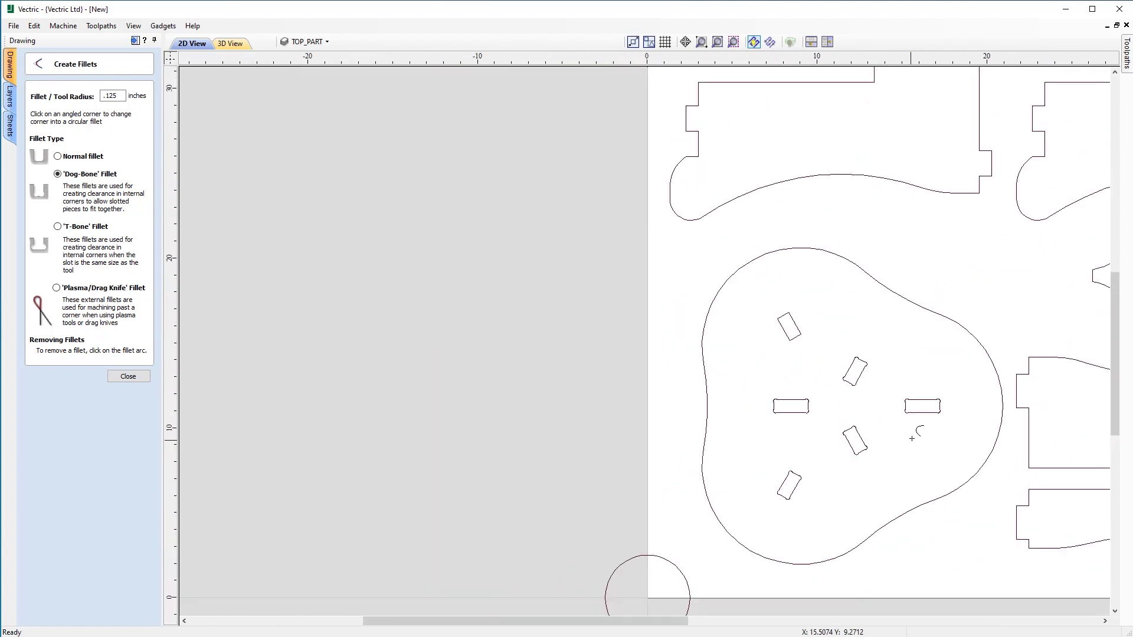
pyautogui.scroll(4, 1011, 316)
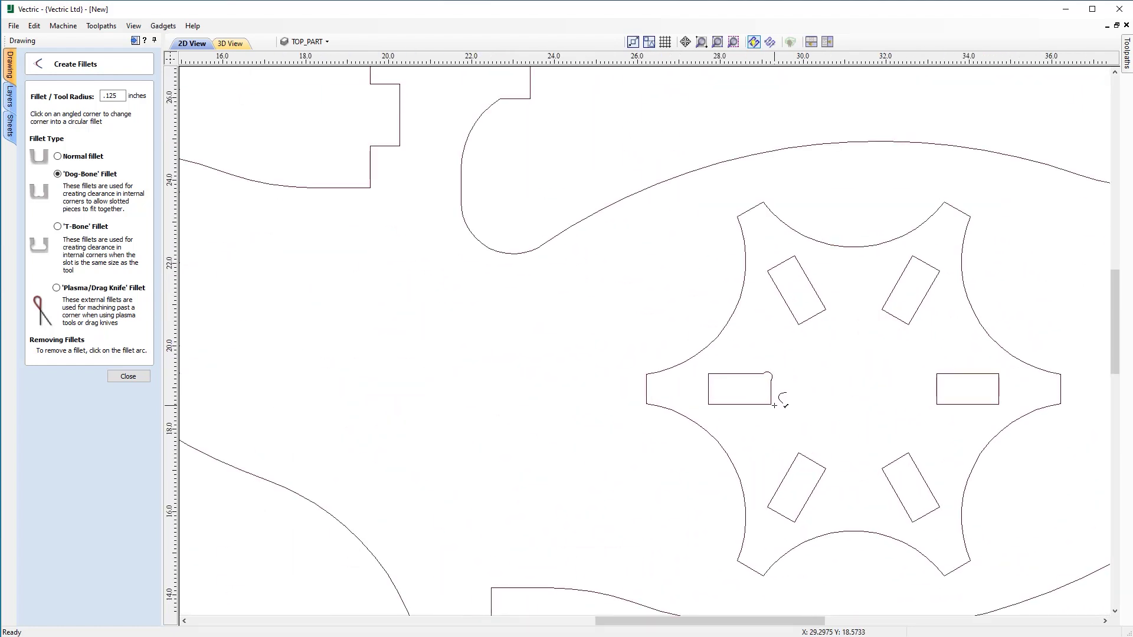
pyautogui.click(773, 405)
pyautogui.click(766, 269)
pyautogui.click(801, 326)
pyautogui.click(827, 308)
# Step: Add dog-bone fillets to the corners of the upper-right angled and right horizontal slots in the six-pointed part
pyautogui.click(909, 315)
pyautogui.click(937, 272)
pyautogui.click(937, 374)
pyautogui.click(937, 404)
pyautogui.click(1003, 403)
pyautogui.click(1002, 373)
# Step: Add dog-bone fillets to the corners of the two lower angled slots in the six-pointed part
pyautogui.click(909, 454)
pyautogui.click(882, 469)
pyautogui.click(913, 521)
pyautogui.click(942, 509)
pyautogui.click(825, 468)
pyautogui.click(773, 508)
# Step: Draw a 0.25 inch diameter circle just below the upper-left tab of the lower-right leg part
pyautogui.scroll(-3, 794, 519)
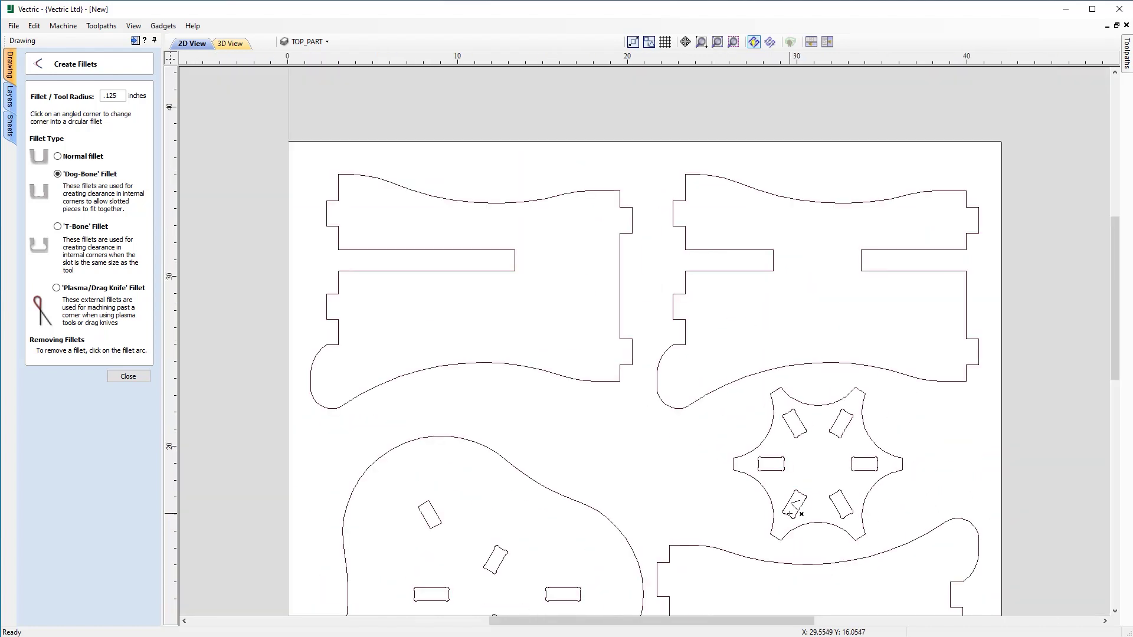
pyautogui.scroll(-1, 791, 513)
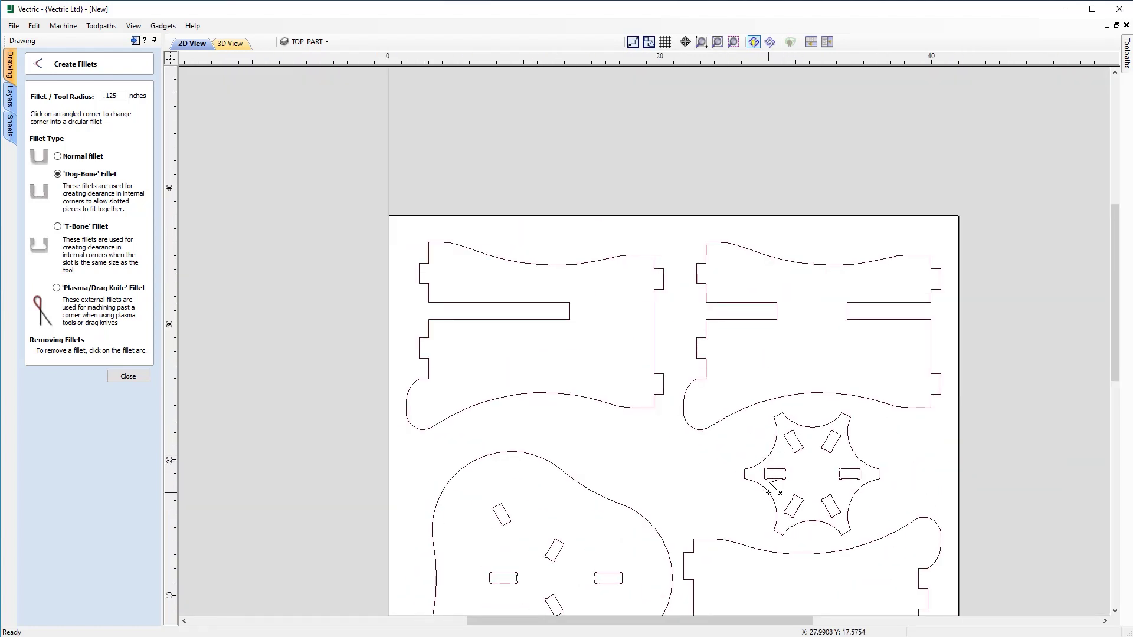
pyautogui.scroll(-2, 790, 466)
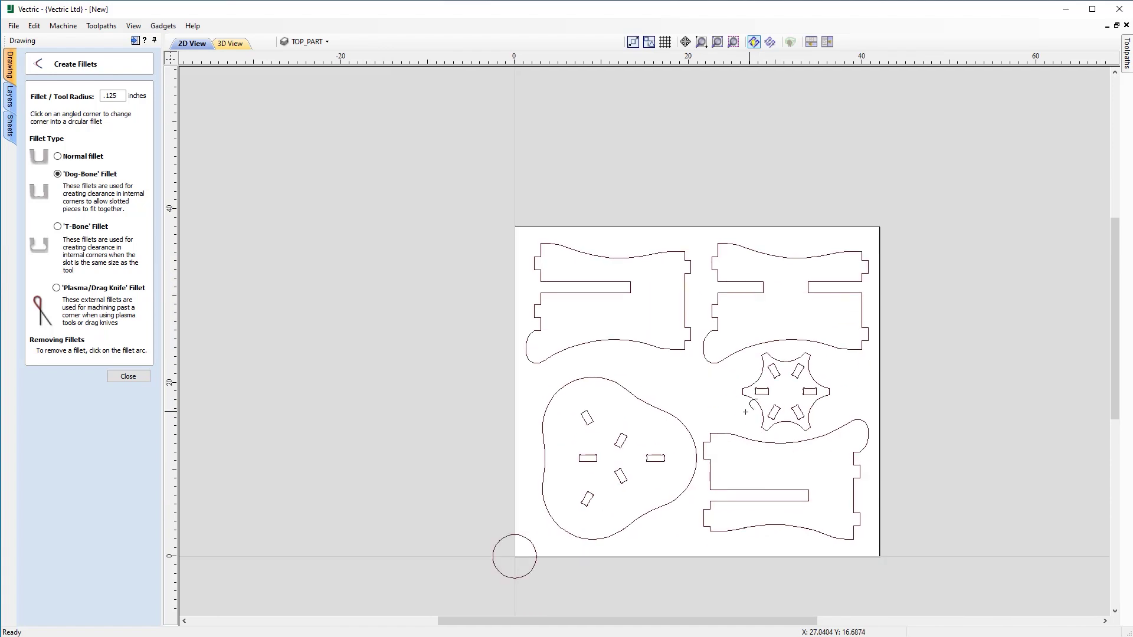
pyautogui.scroll(2, 728, 386)
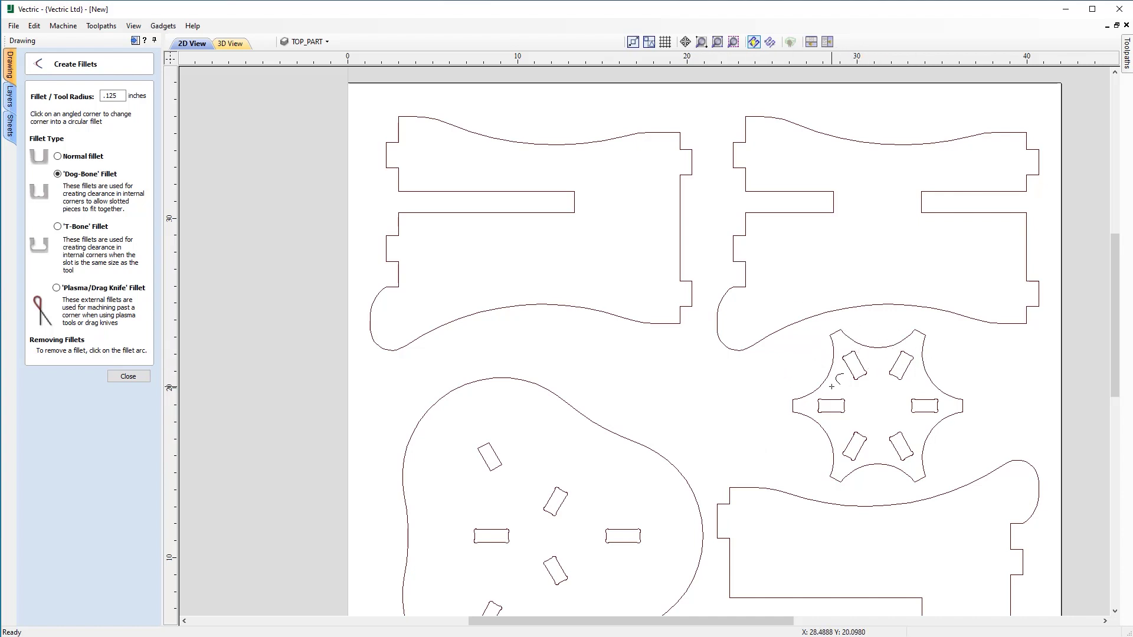
pyautogui.scroll(3, 752, 473)
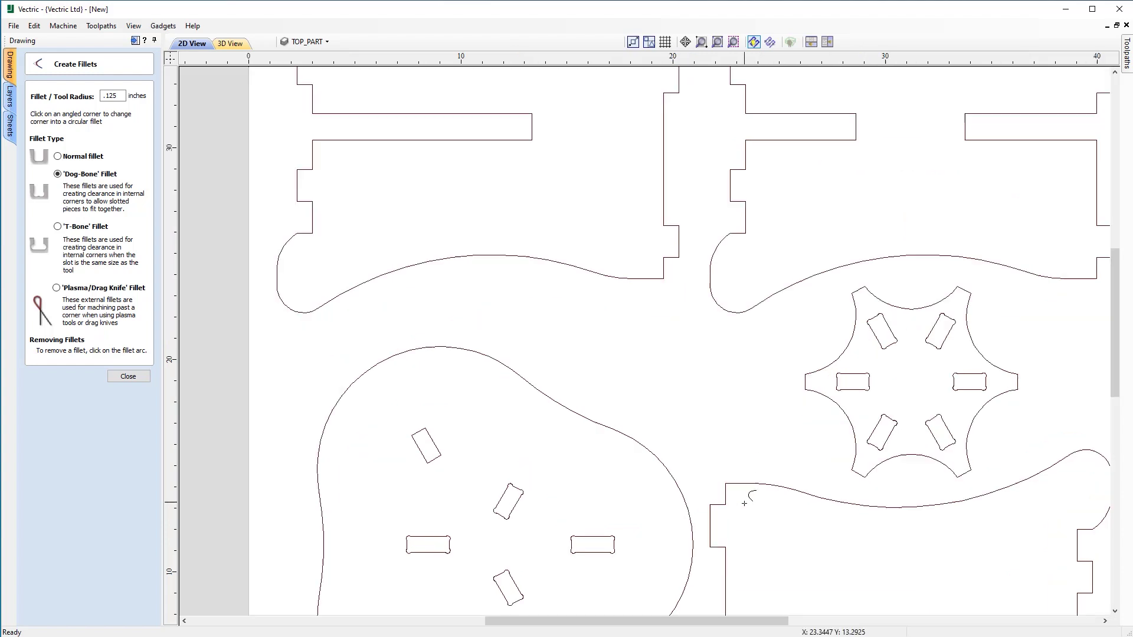
pyautogui.scroll(5, 768, 425)
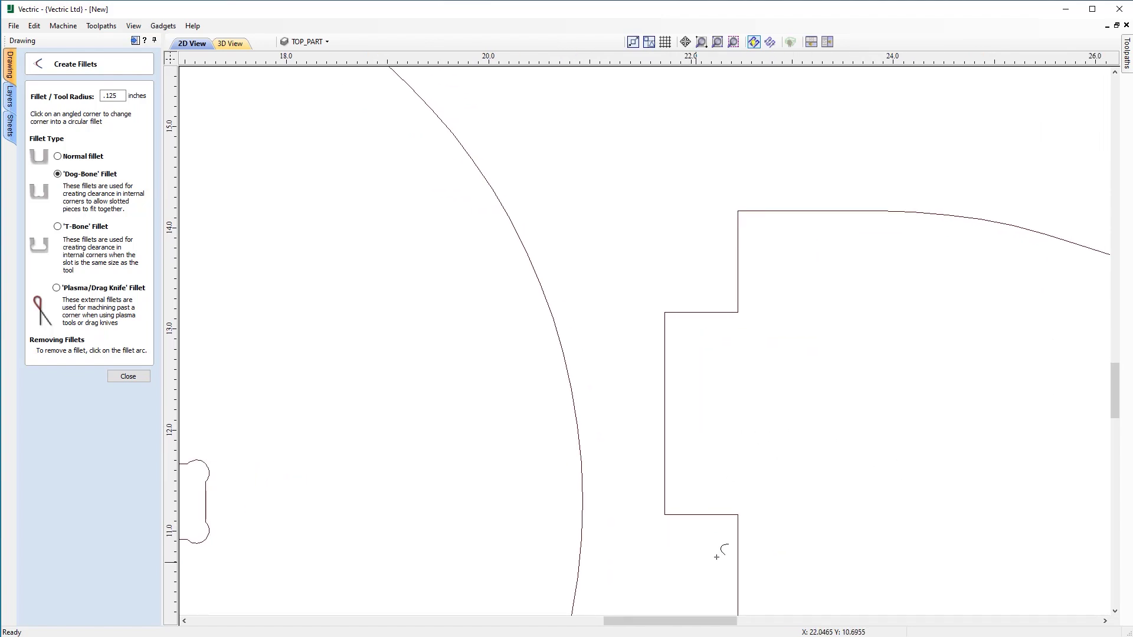
pyautogui.click(128, 376)
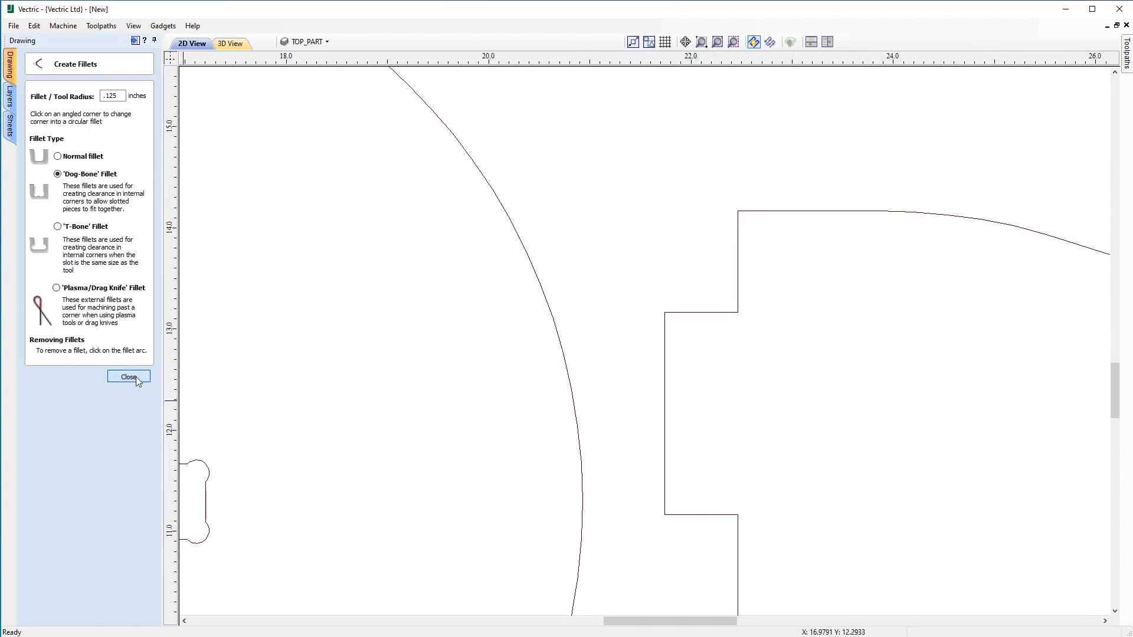
pyautogui.scroll(1, 726, 508)
pyautogui.click(32, 123)
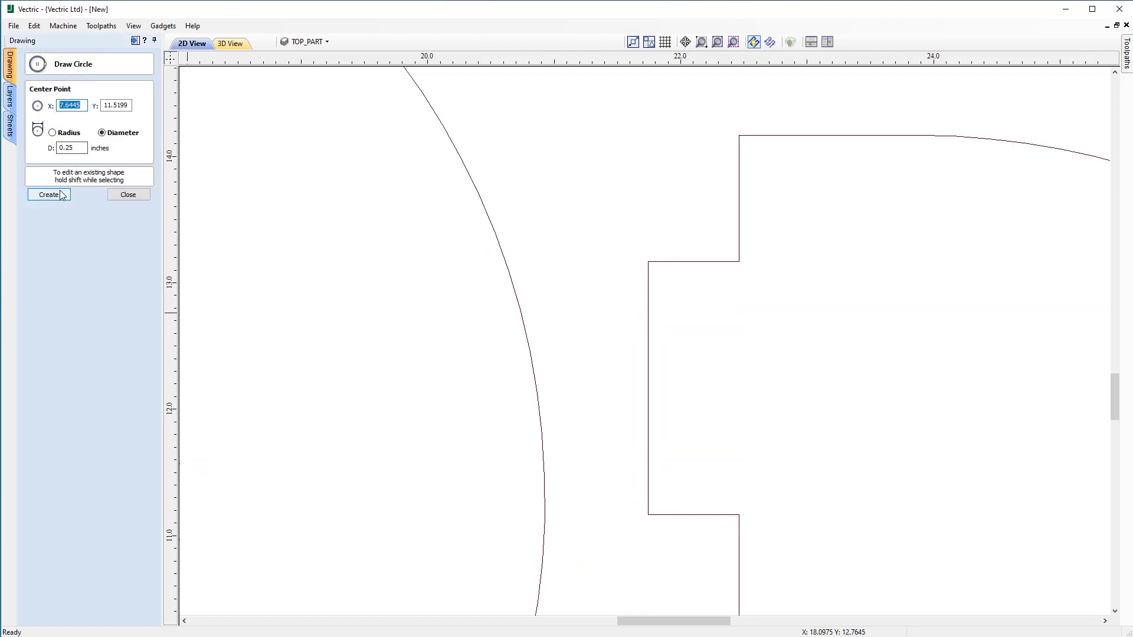
pyautogui.click(717, 540)
pyautogui.scroll(-1, 747, 547)
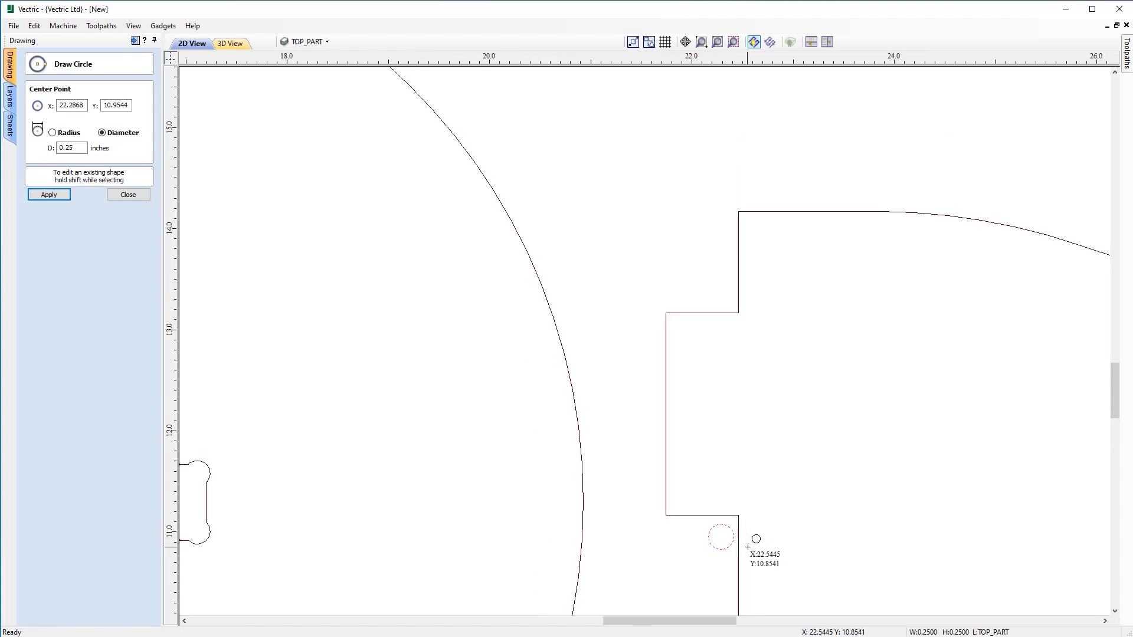
pyautogui.moveTo(748, 547); pyautogui.dragTo(749, 417, button='middle')
pyautogui.press('Escape')
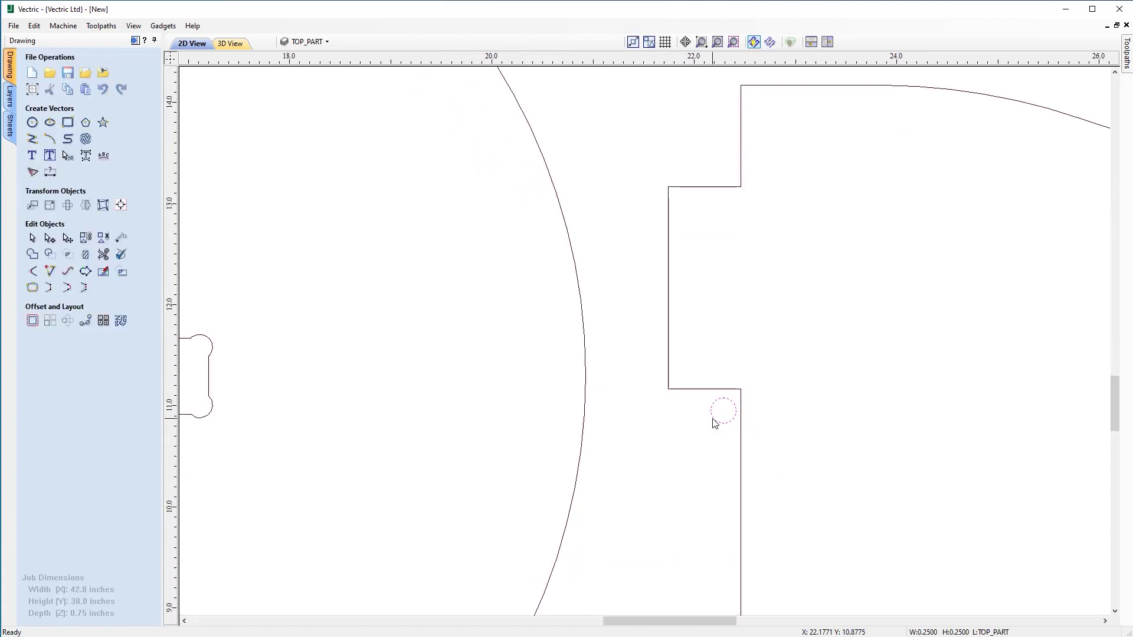
# Step: Move the circle toward the inner corner below the tab to check the cutter fit, and delete the circle
pyautogui.click(715, 416)
pyautogui.moveTo(727, 416)
pyautogui.mouseDown()
pyautogui.moveTo(723, 400)
pyautogui.moveTo(728, 434)
pyautogui.moveTo(731, 401)
pyautogui.mouseUp()
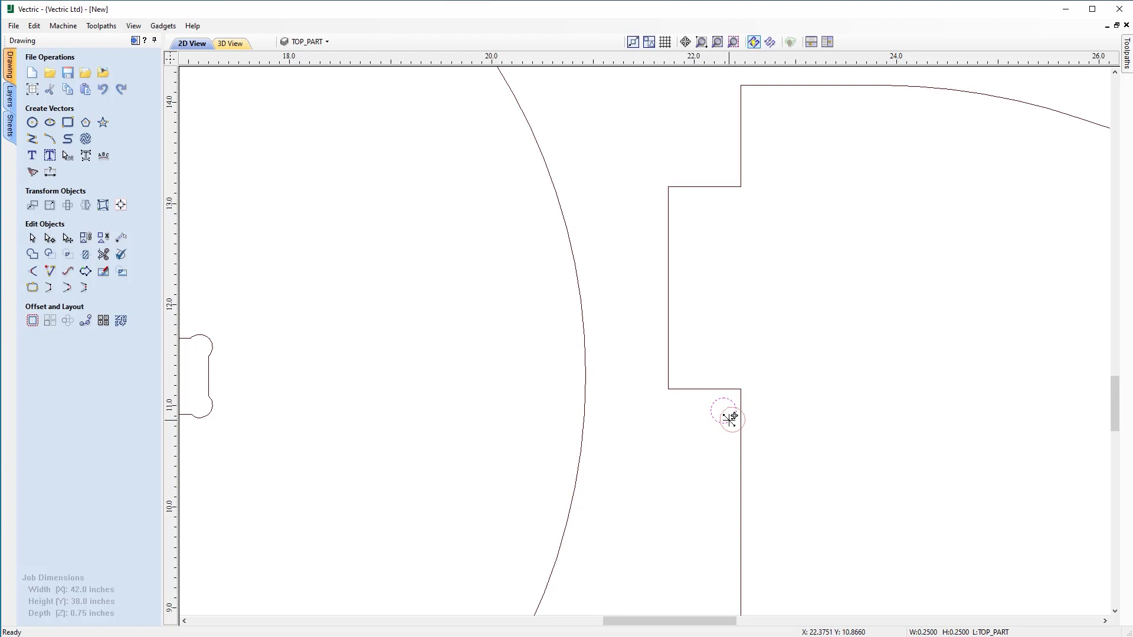
pyautogui.moveTo(728, 407)
pyautogui.mouseDown()
pyautogui.moveTo(728, 397)
pyautogui.moveTo(700, 408)
pyautogui.moveTo(670, 397)
pyautogui.moveTo(728, 409)
pyautogui.mouseUp()
pyautogui.scroll(-2, 728, 470)
pyautogui.scroll(3, 730, 470)
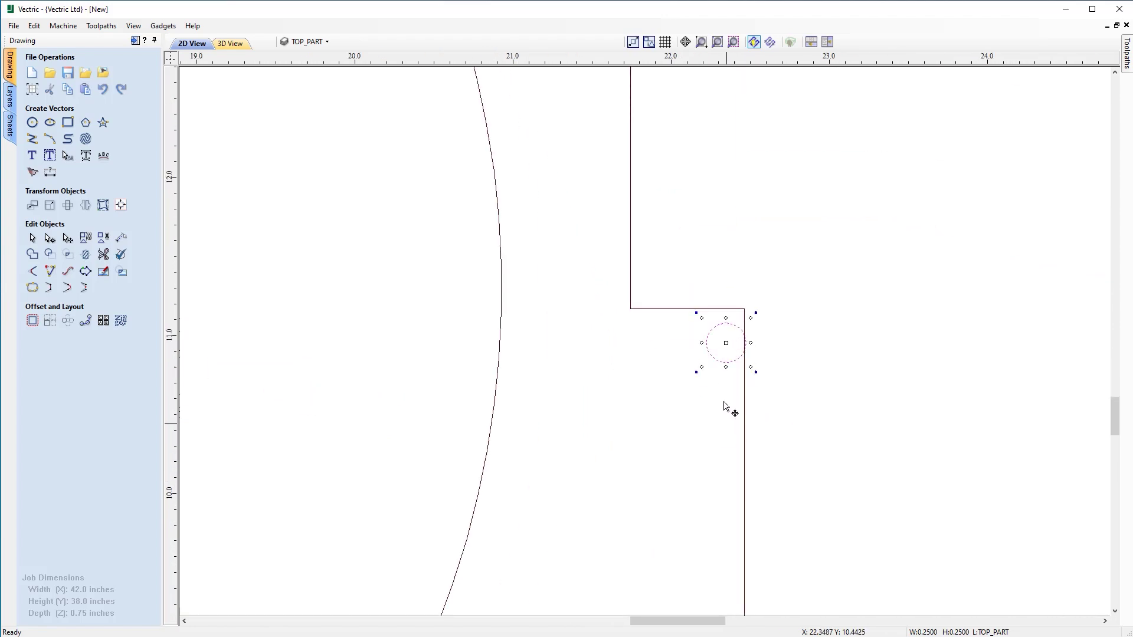
pyautogui.press('Left')
pyautogui.press('Delete')
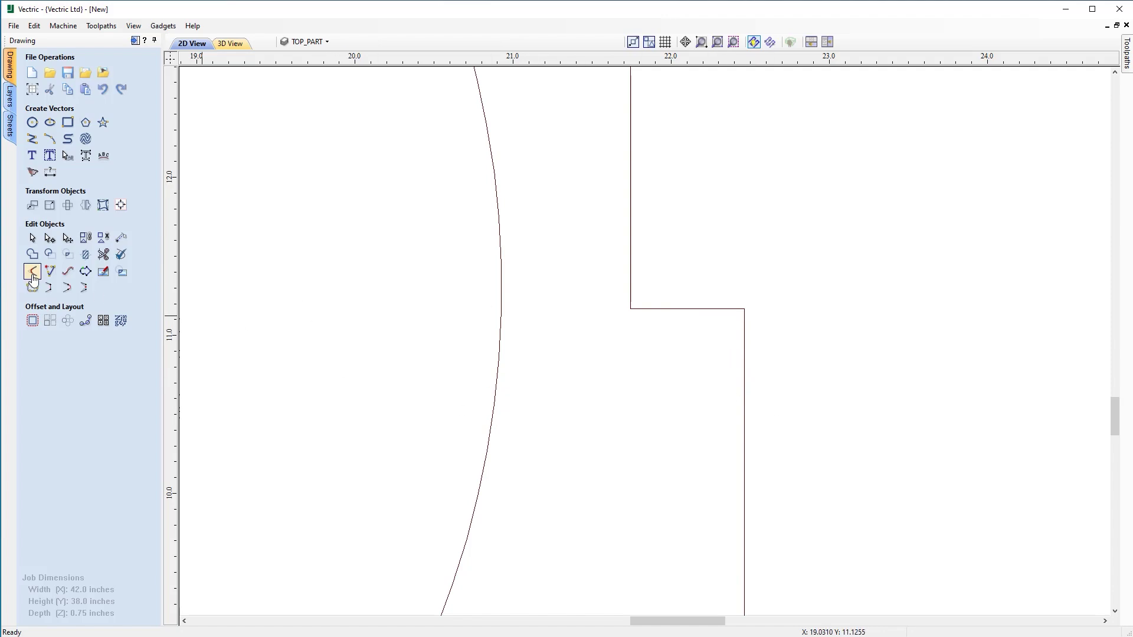
# Step: Add 0.125 inch radius dog-bone fillets to both inner corners at the upper-left tab of the lower-right leg part
pyautogui.click(33, 271)
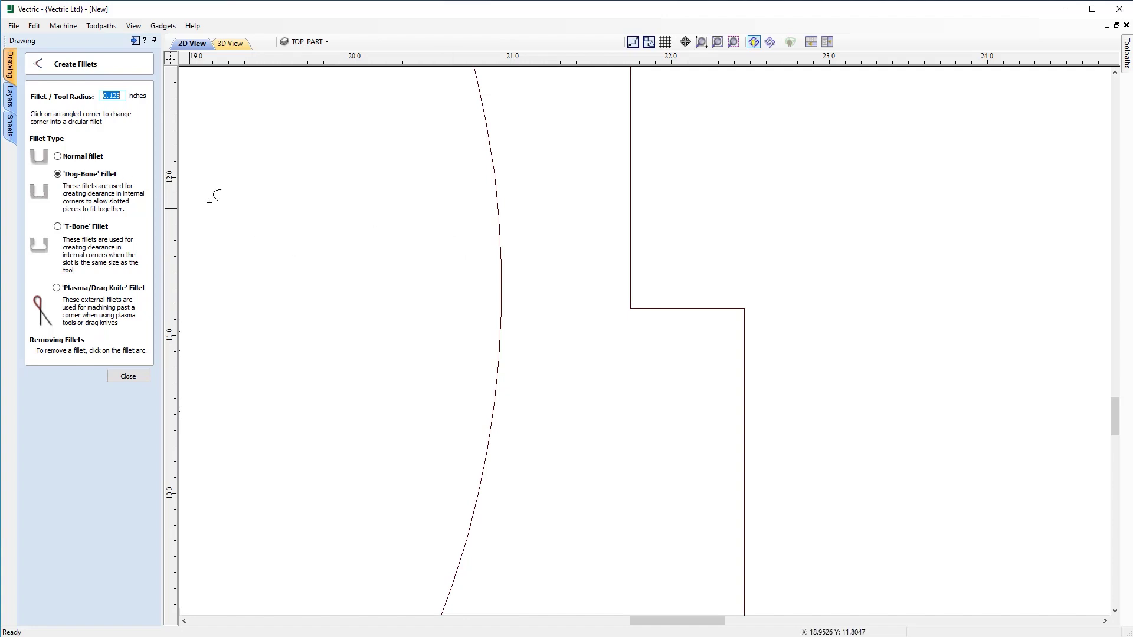
pyautogui.scroll(-3, 490, 253)
pyautogui.click(593, 283)
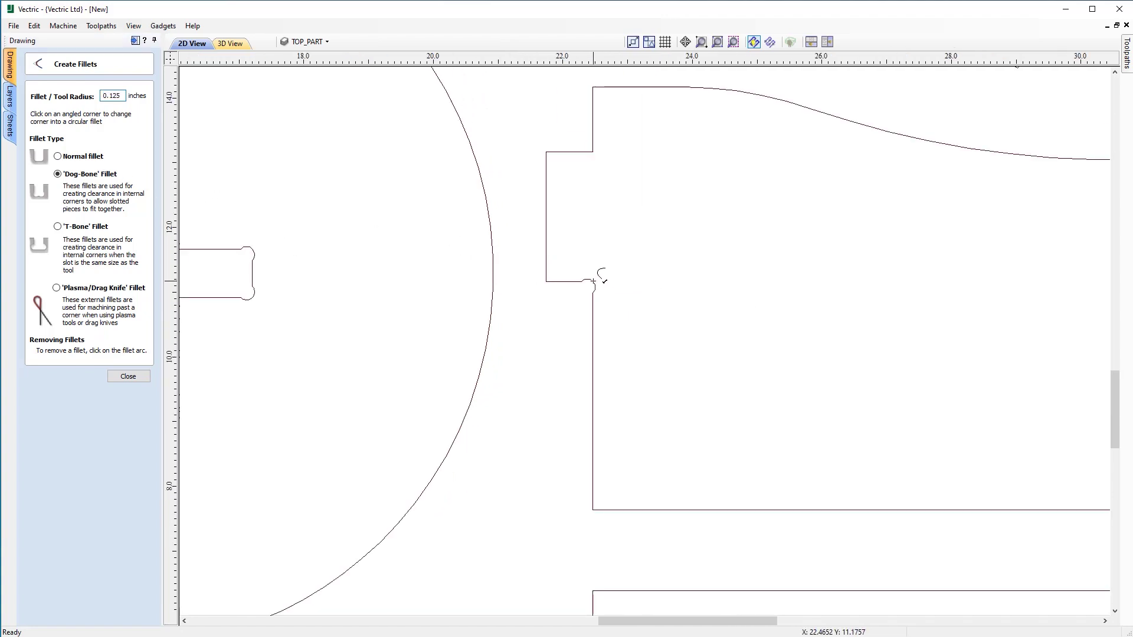
pyautogui.click(593, 152)
# Step: Add dog-bone fillets to the inner corners at the lower-left tab and the right-side tabs of the lower-right leg part
pyautogui.scroll(-2, 738, 367)
pyautogui.scroll(-3, 738, 367)
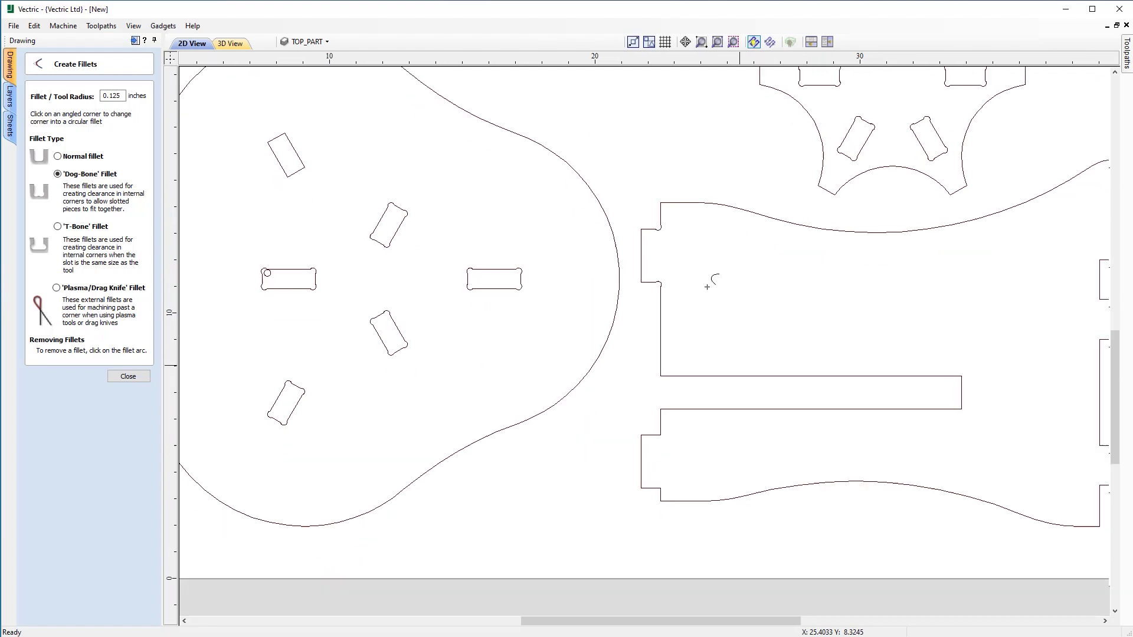
pyautogui.click(627, 361)
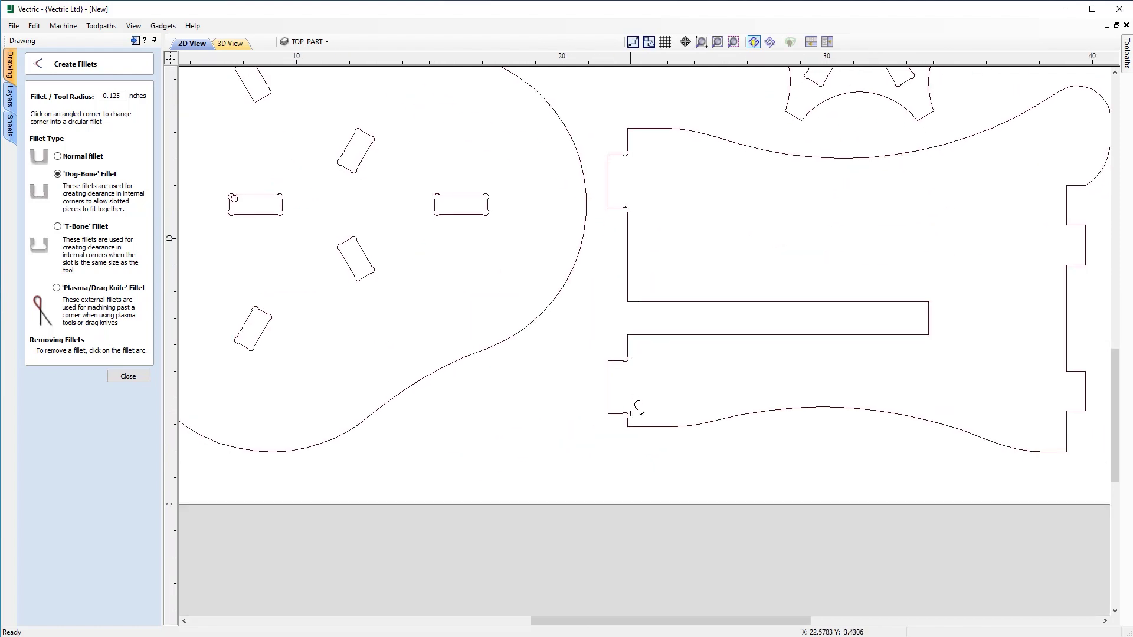
pyautogui.click(628, 414)
pyautogui.click(1066, 412)
pyautogui.click(1069, 267)
pyautogui.scroll(-2, 751, 207)
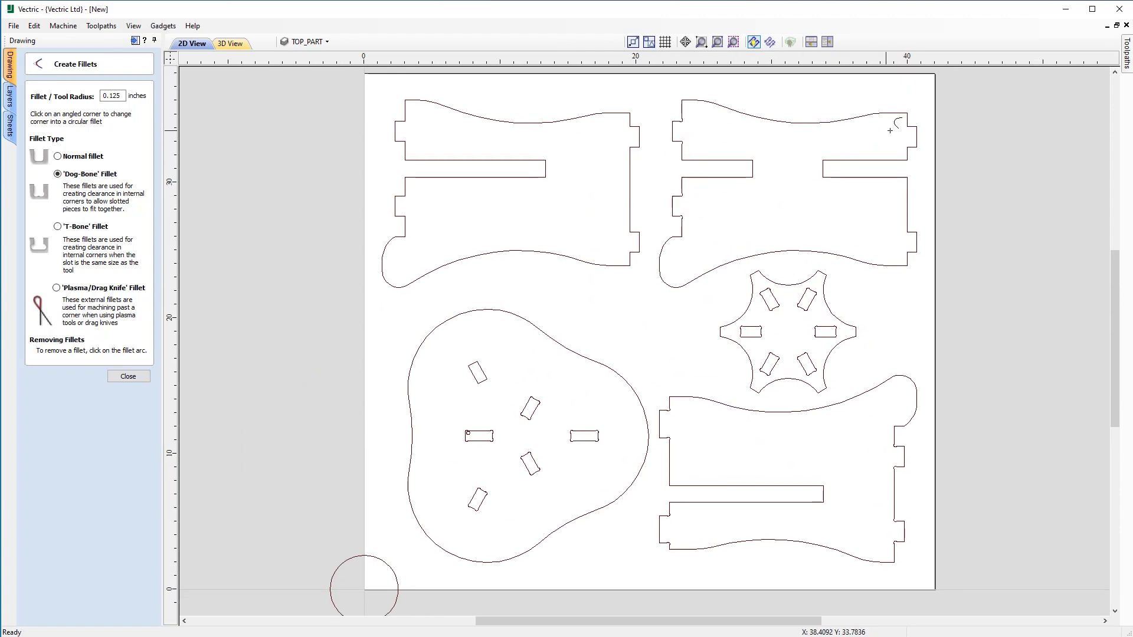
# Step: Add 0.125 inch radius dog-bone fillets to the remaining inner tab corners of the upper-right and upper-left leg parts
pyautogui.click(907, 125)
pyautogui.click(907, 147)
pyautogui.scroll(4, 404, 140)
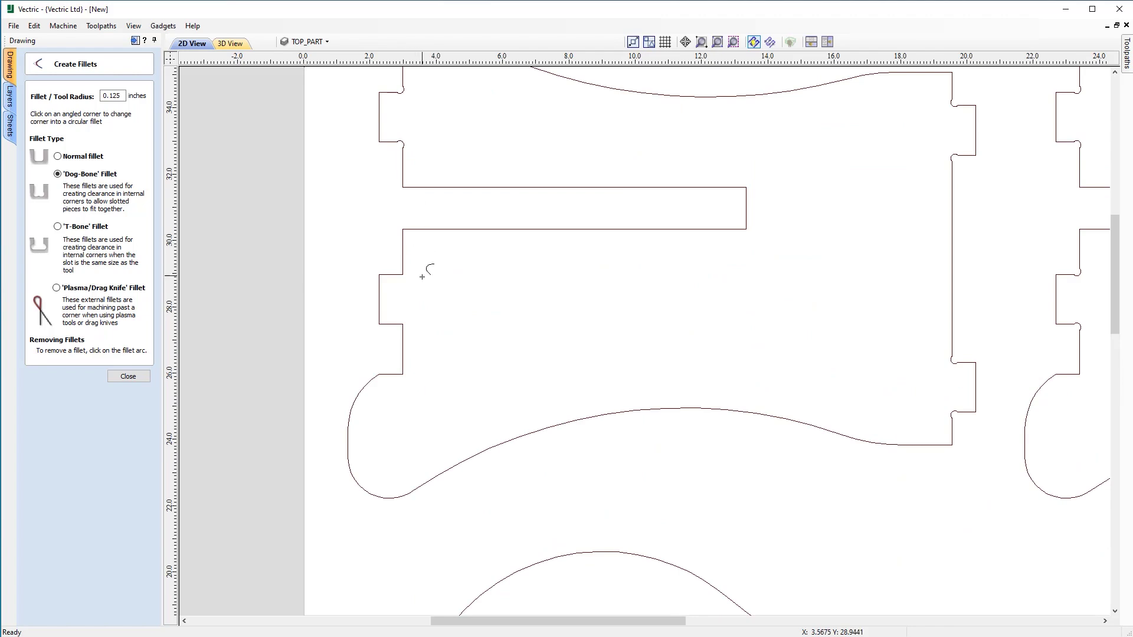
pyautogui.click(403, 272)
pyautogui.click(129, 375)
pyautogui.scroll(-3, 617, 455)
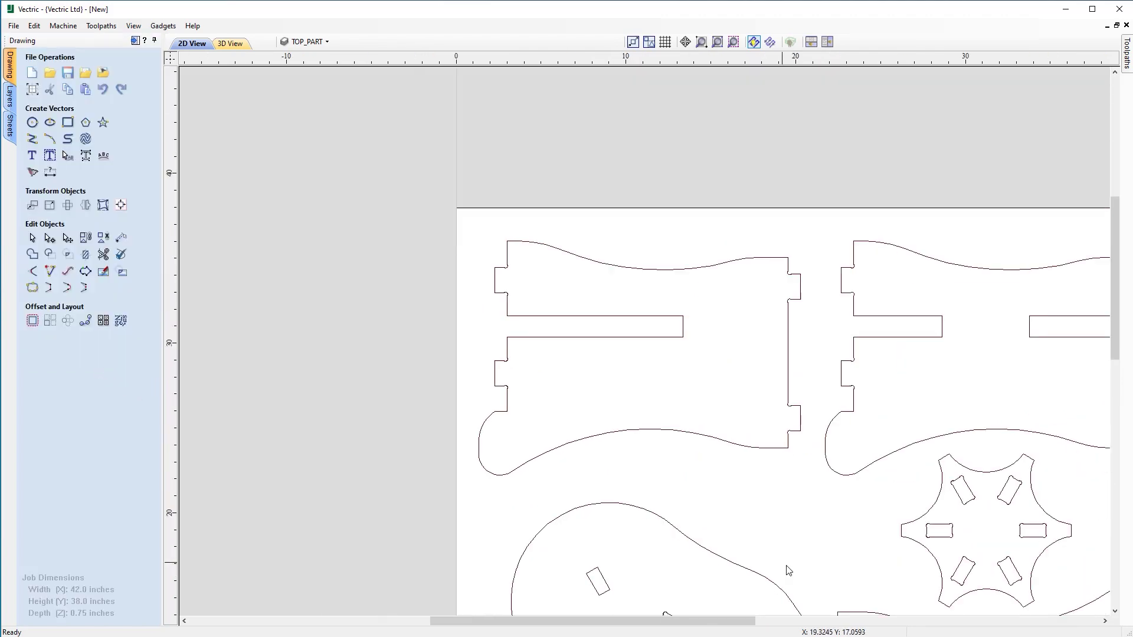
pyautogui.scroll(-1, 631, 424)
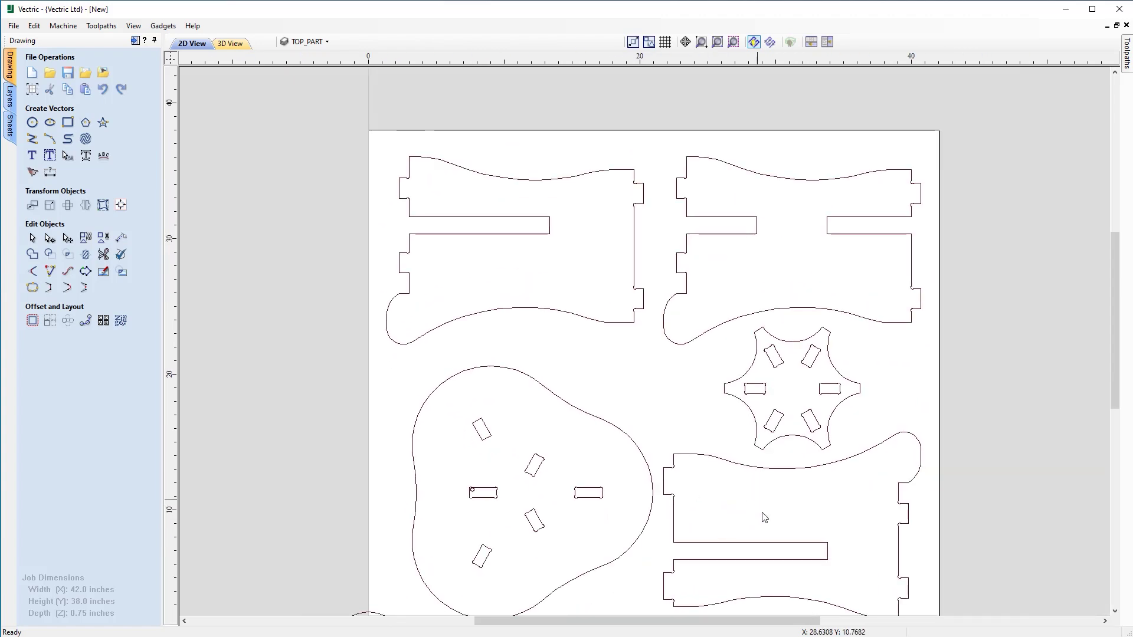
pyautogui.scroll(-1, 767, 478)
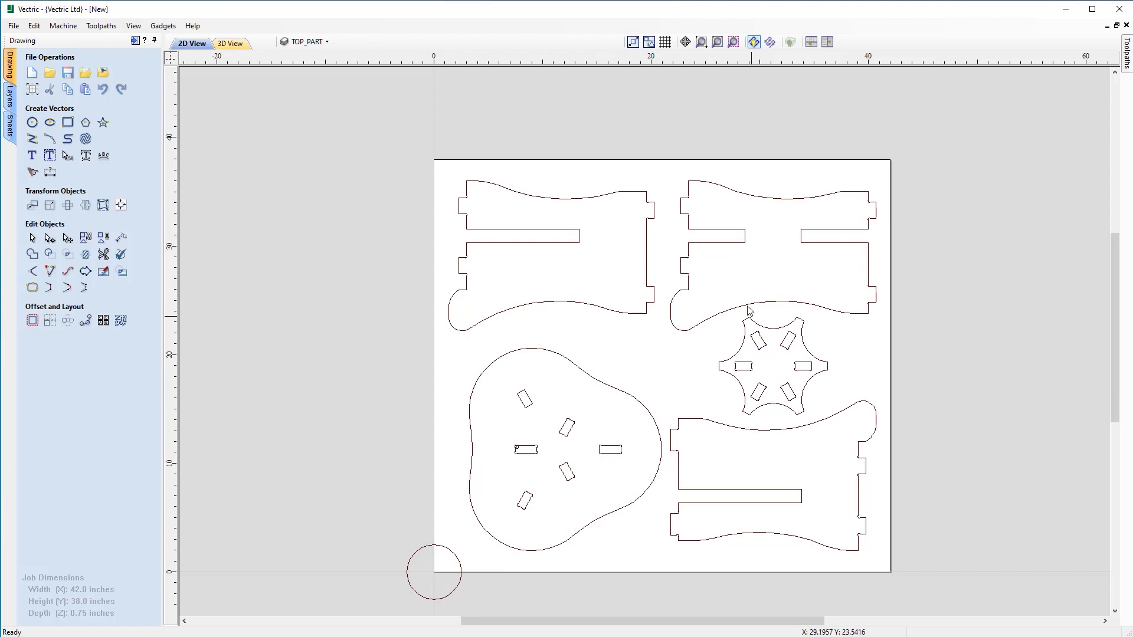
pyautogui.scroll(2, 710, 333)
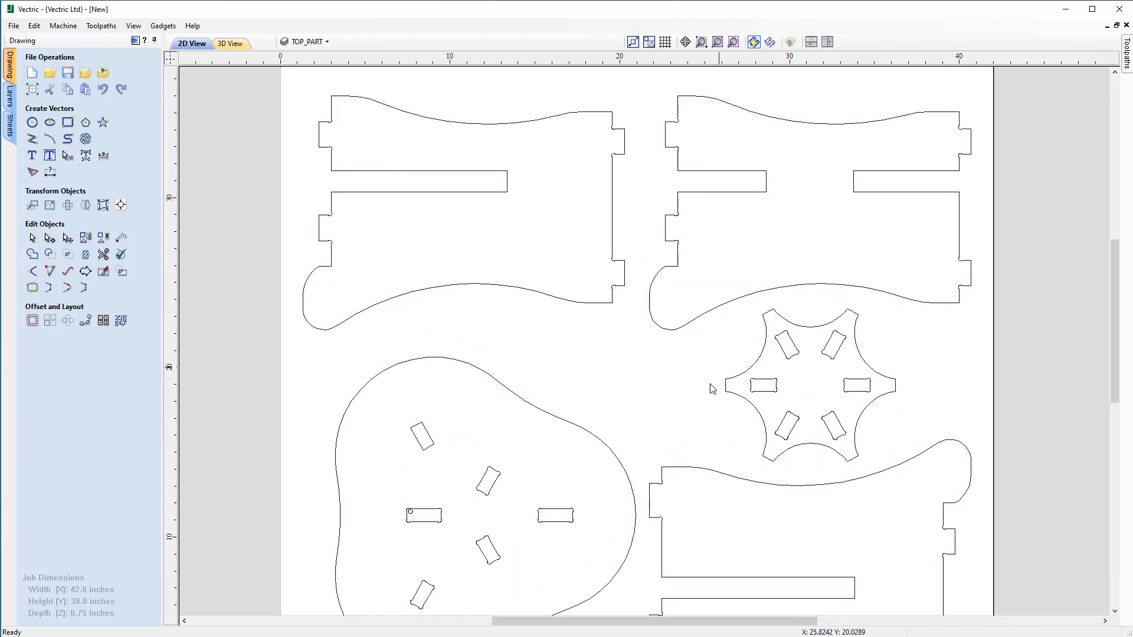
pyautogui.moveTo(693, 380); pyautogui.dragTo(643, 345, button='middle')
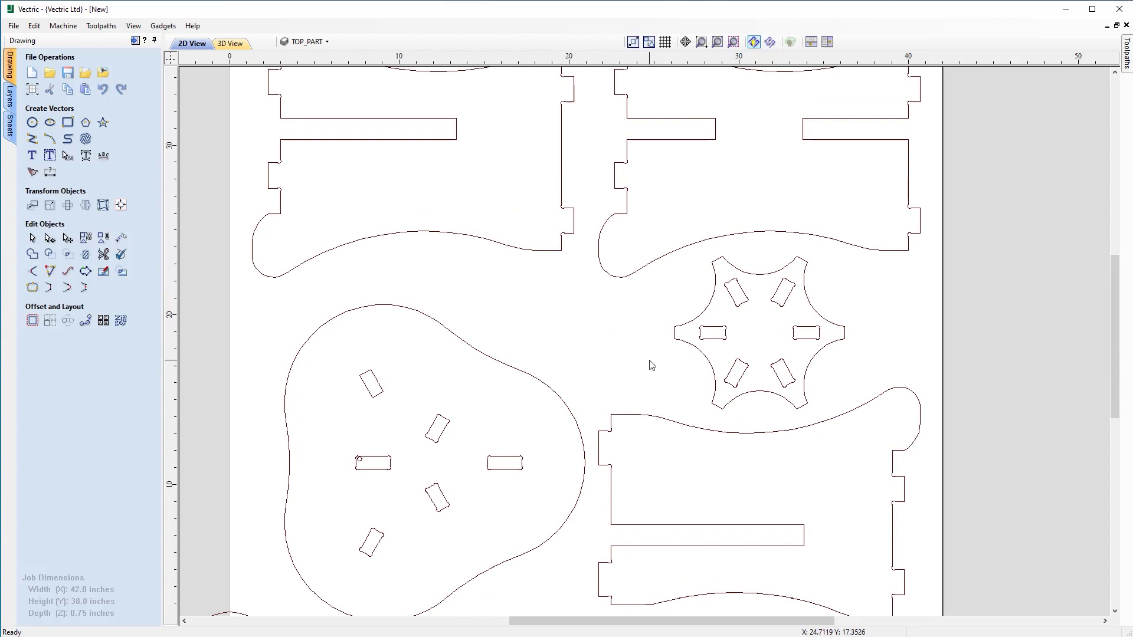
pyautogui.scroll(-2, 505, 230)
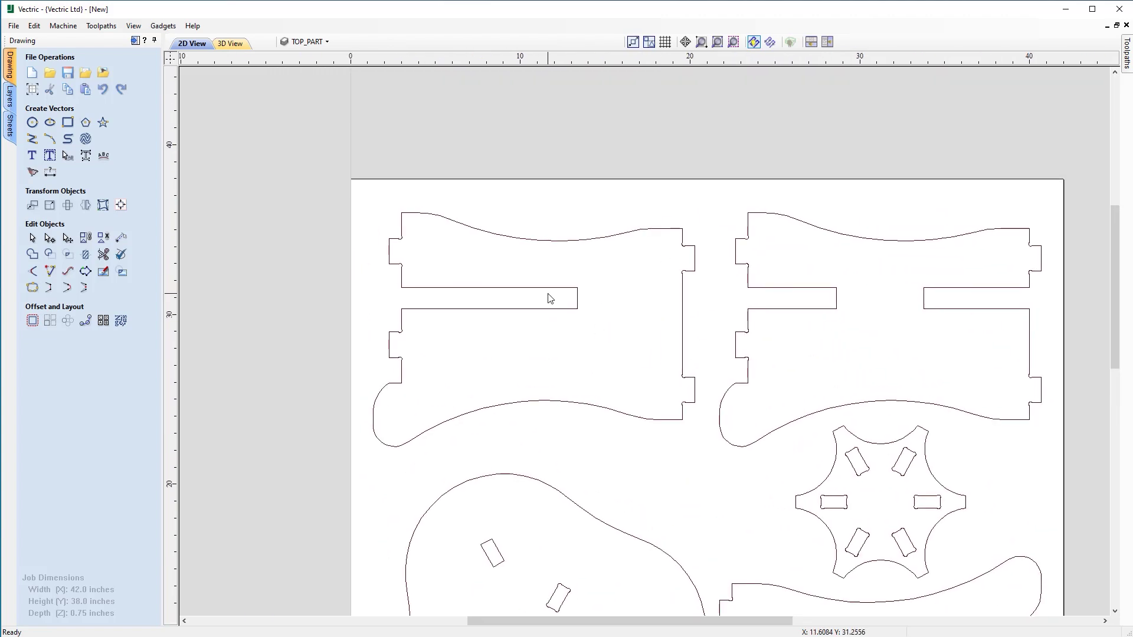
# Step: Add 0.125 inch radius T-bone fillets to both corners at the closed end of the upper-left leg part's slot
pyautogui.scroll(6, 549, 299)
pyautogui.moveTo(733, 353); pyautogui.dragTo(771, 435, button='middle')
pyautogui.scroll(2, 766, 417)
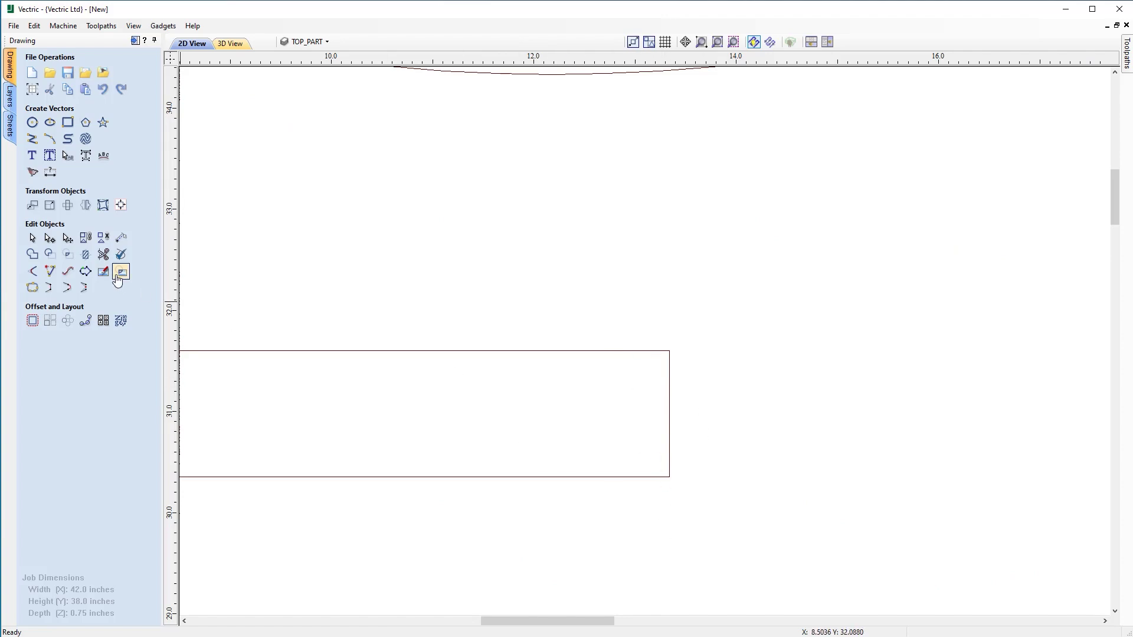
pyautogui.click(33, 270)
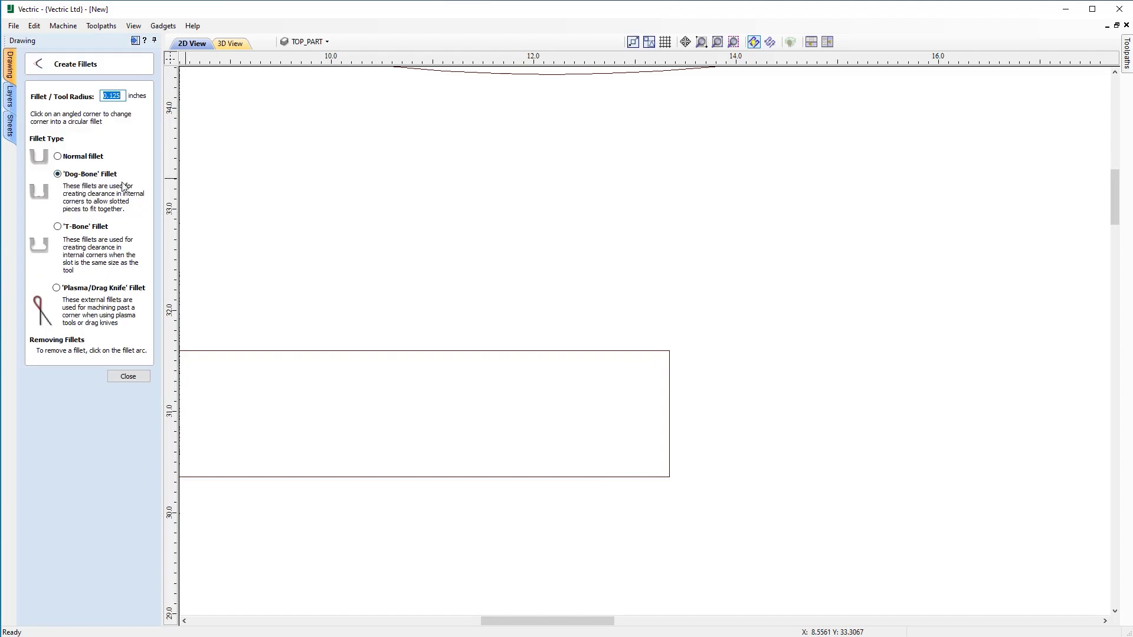
pyautogui.click(57, 227)
pyautogui.click(667, 348)
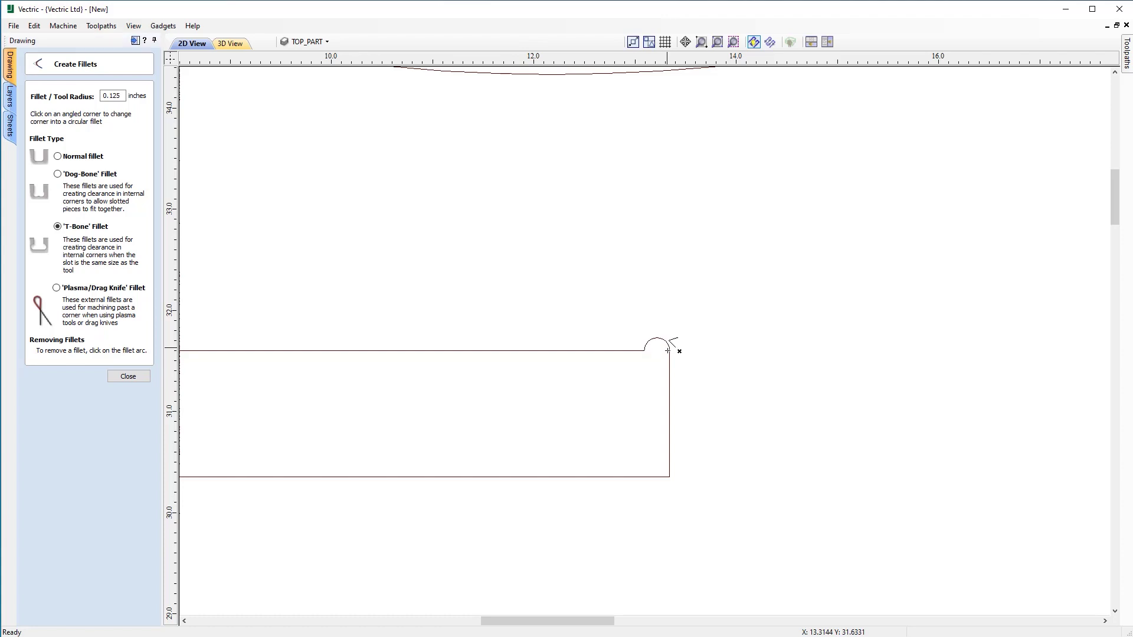
pyautogui.click(668, 478)
# Step: Try the upper T-bone fillet on the slot's short end edge, and put it back on the long edge
pyautogui.click(656, 336)
pyautogui.click(667, 367)
pyautogui.click(684, 358)
pyautogui.scroll(2, 658, 351)
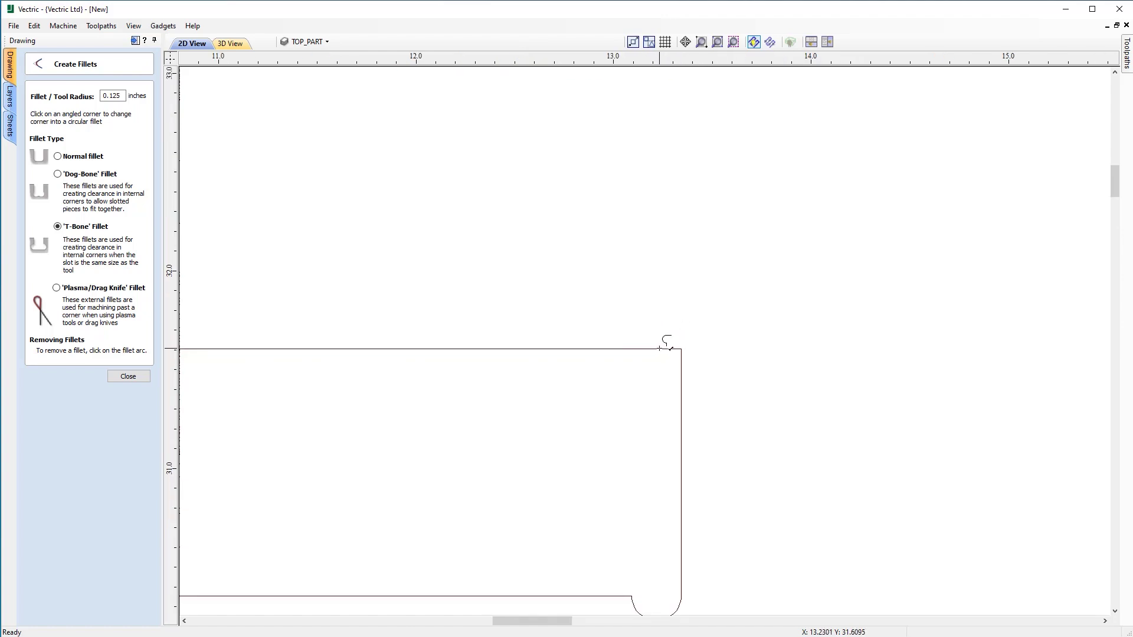
pyautogui.click(659, 348)
# Step: Add 0.125 inch radius T-bone fillets to the closed-end corners of both slots in the upper-right leg part
pyautogui.scroll(-1, 649, 336)
pyautogui.scroll(-6, 656, 338)
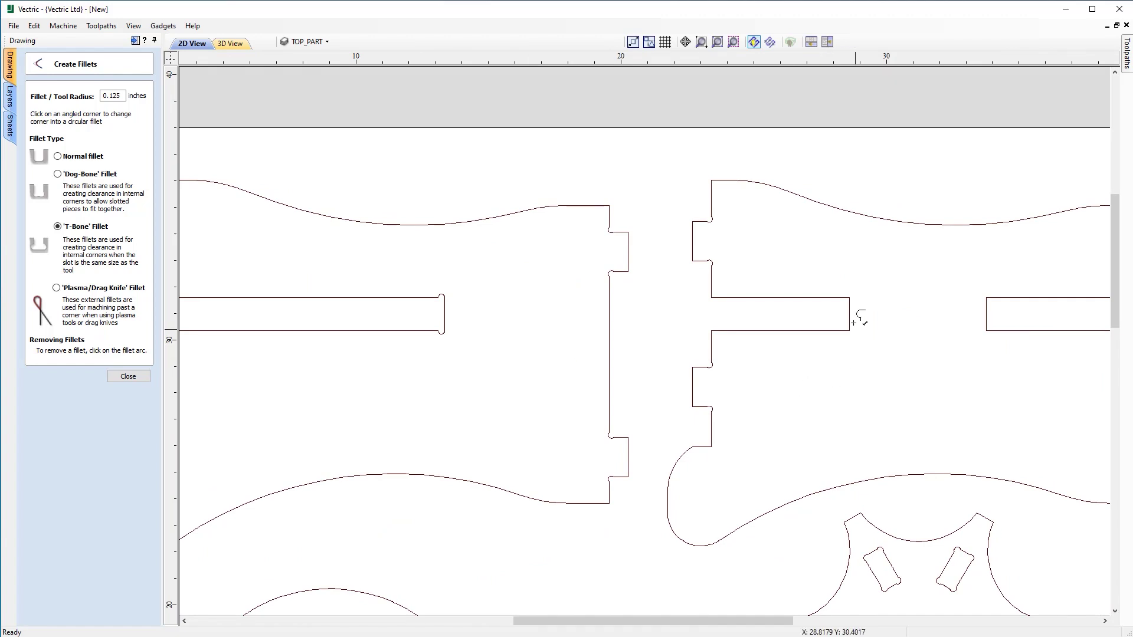
pyautogui.click(847, 296)
pyautogui.moveTo(981, 375); pyautogui.dragTo(751, 344, button='middle')
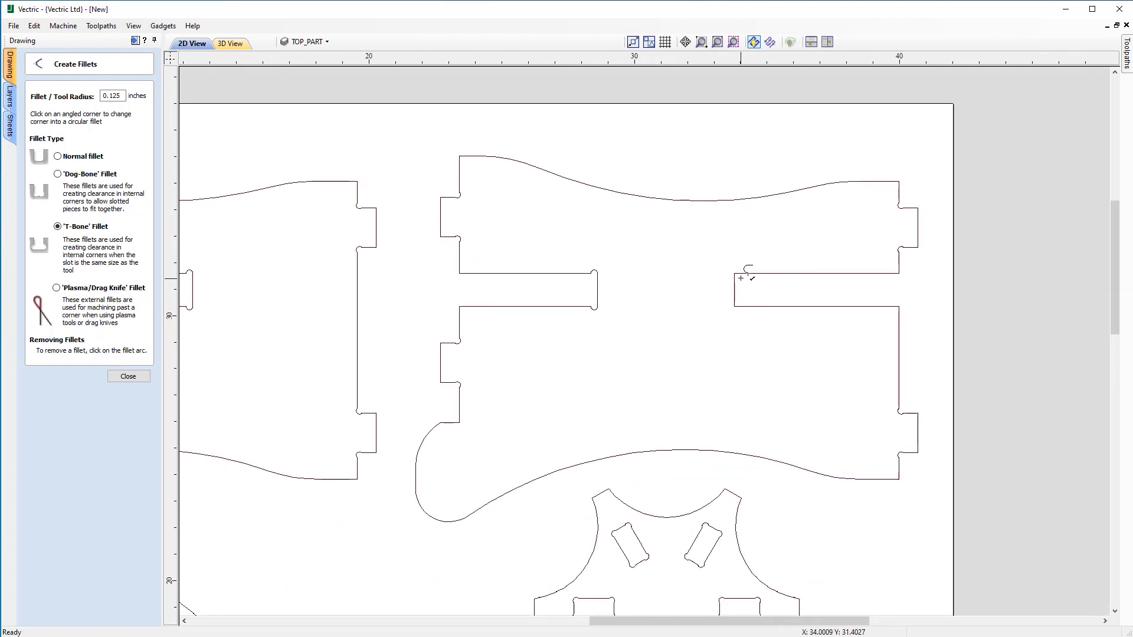
pyautogui.click(736, 275)
# Step: Add T-bone fillets to both closed-end corners of the lower-right leg part's slot and finish creating fillets
pyautogui.scroll(-5, 750, 358)
pyautogui.scroll(2, 765, 339)
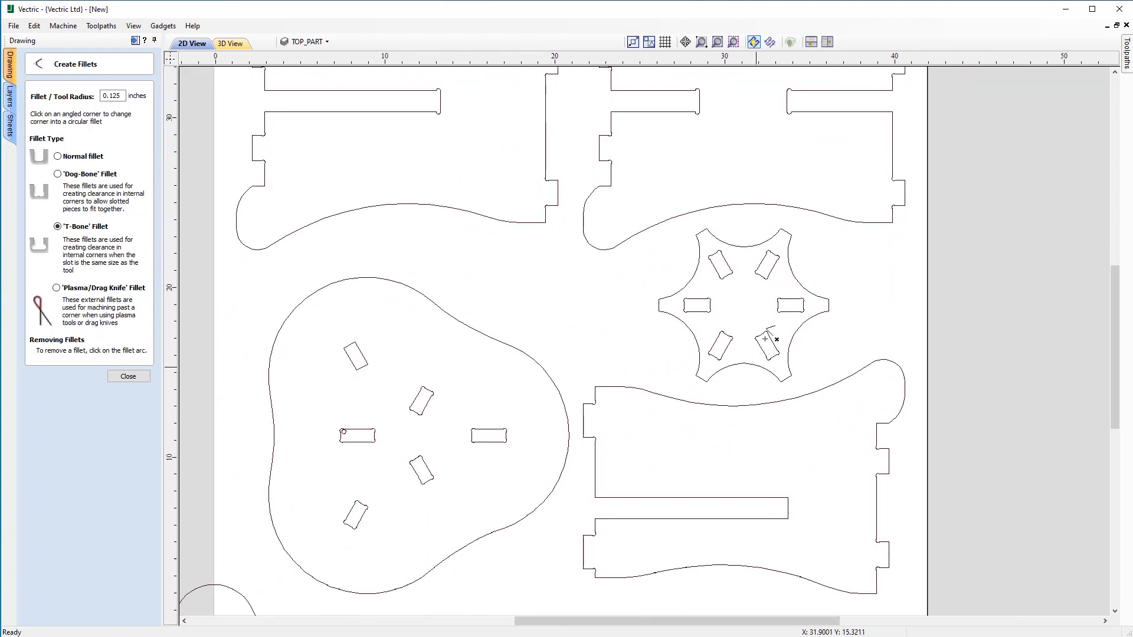
pyautogui.scroll(-1, 765, 339)
pyautogui.scroll(-1, 802, 472)
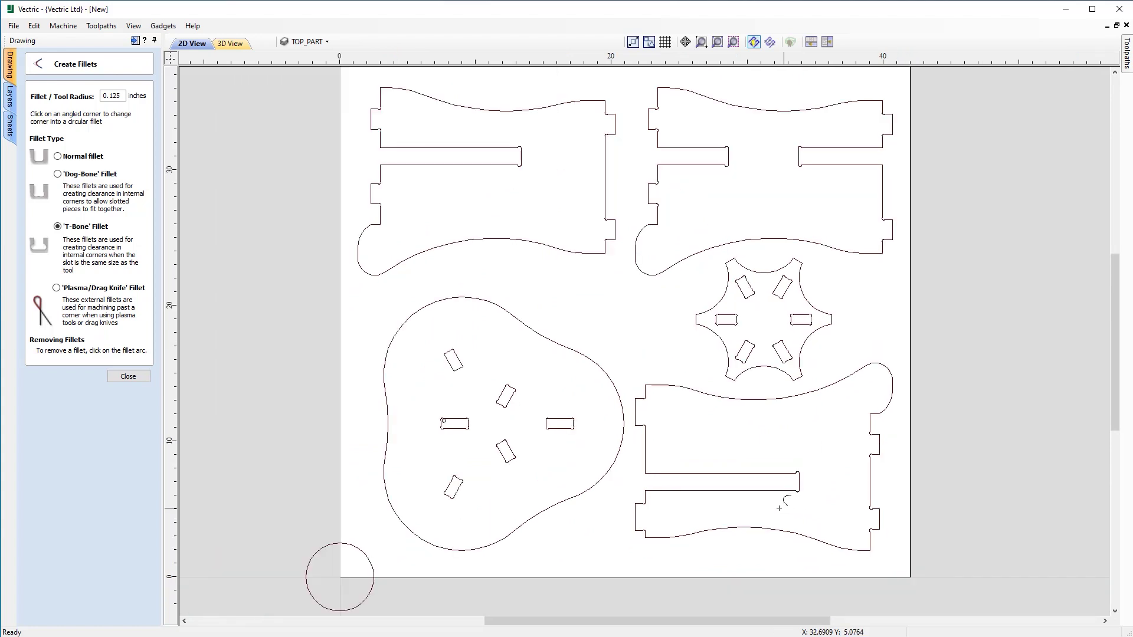
pyautogui.scroll(-1, 754, 456)
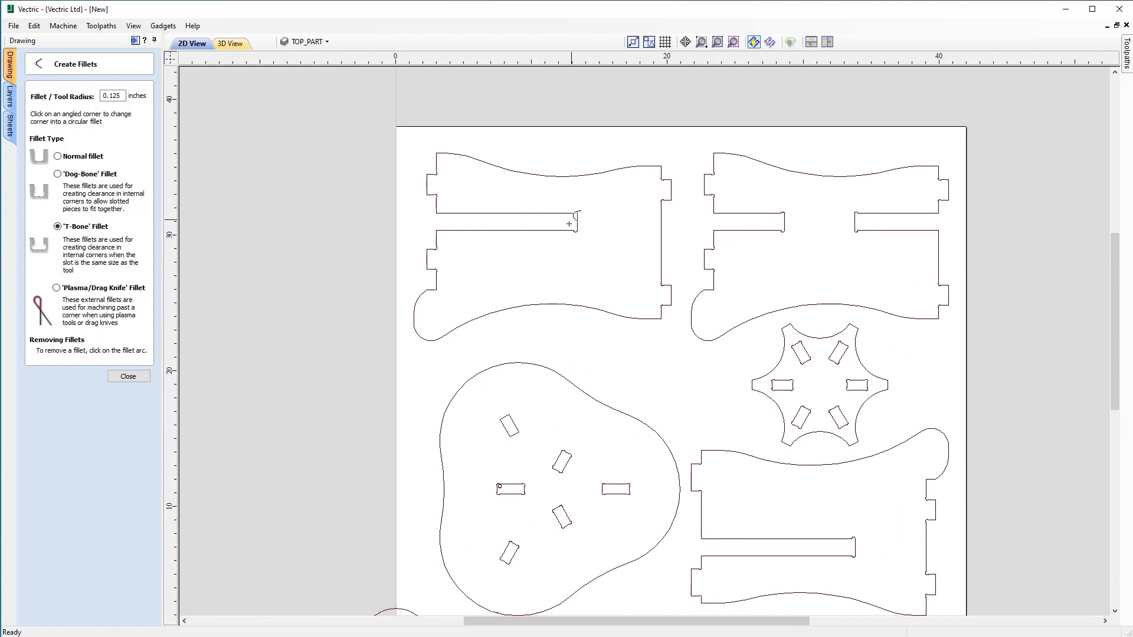
pyautogui.press('Escape')
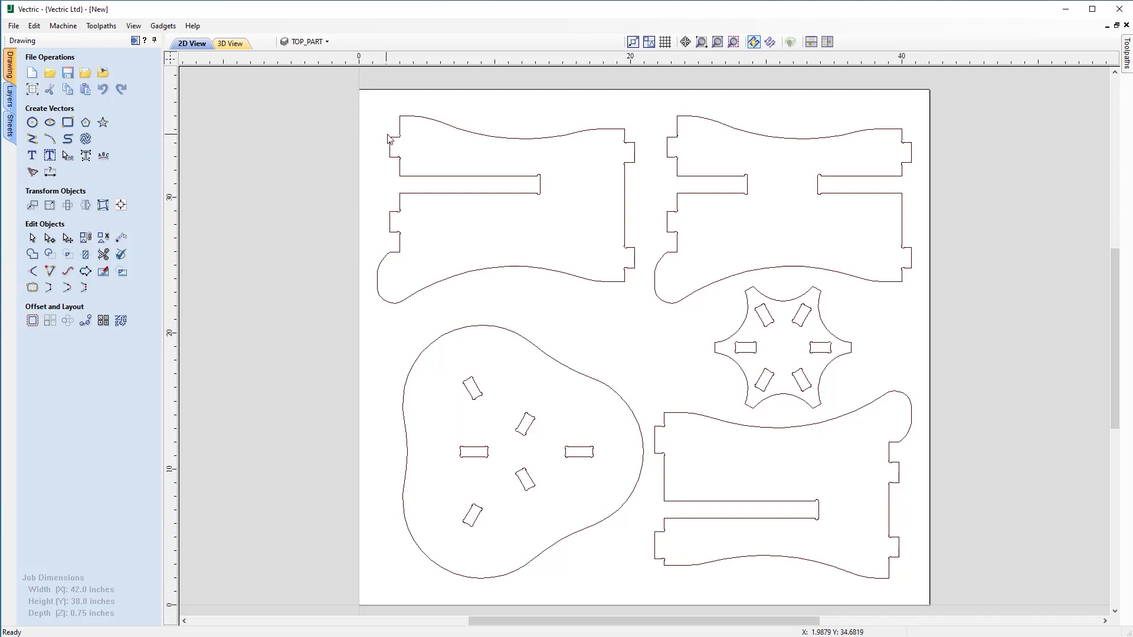
# Step: Check the layer of the two upper leg parts and make BASE_PART the active layer
pyautogui.click(580, 138)
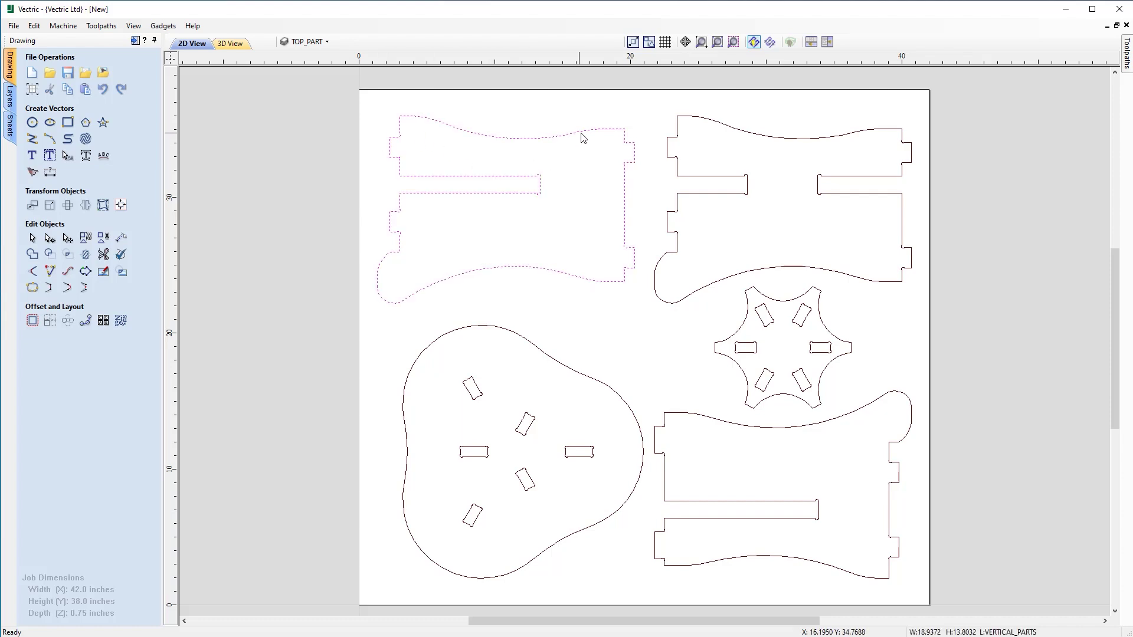
pyautogui.click(773, 268)
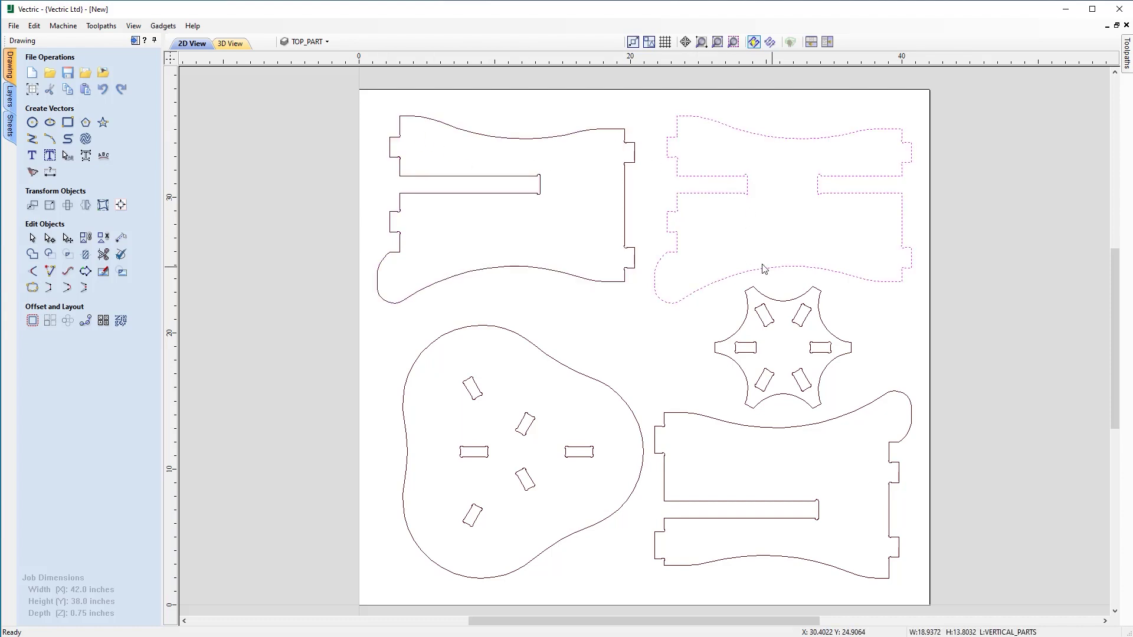
pyautogui.click(323, 41)
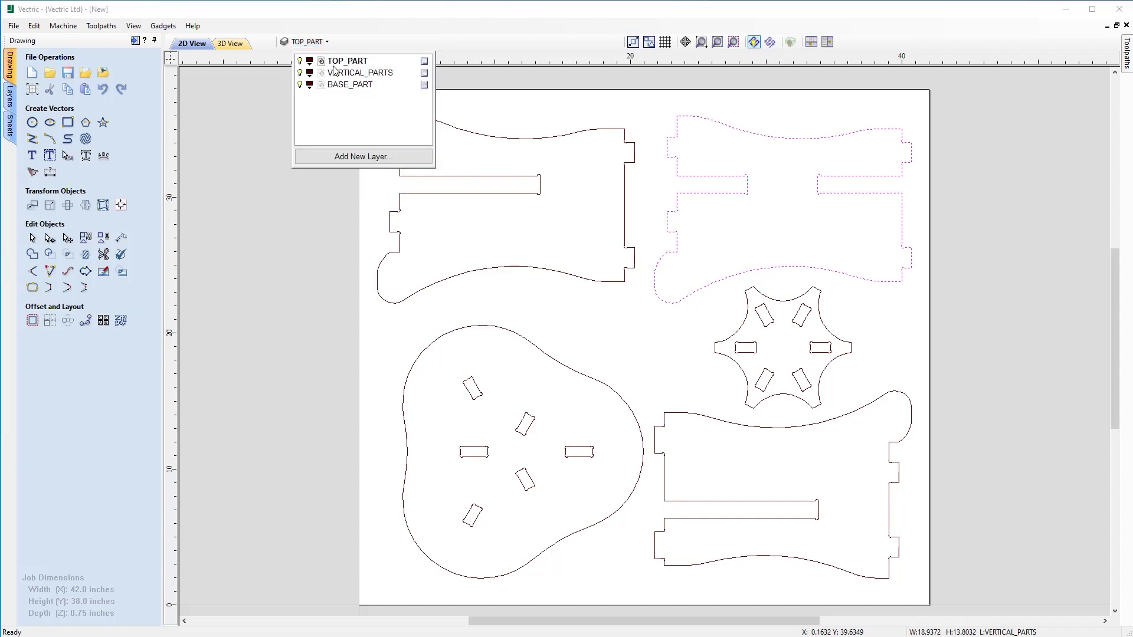
pyautogui.click(353, 86)
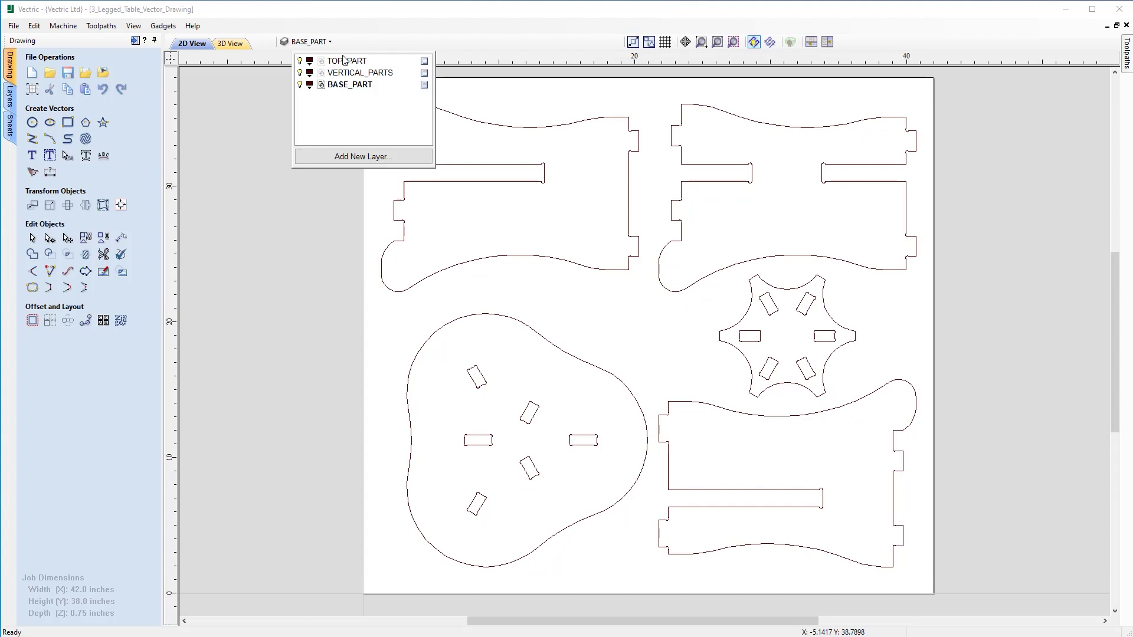
pyautogui.click(249, 169)
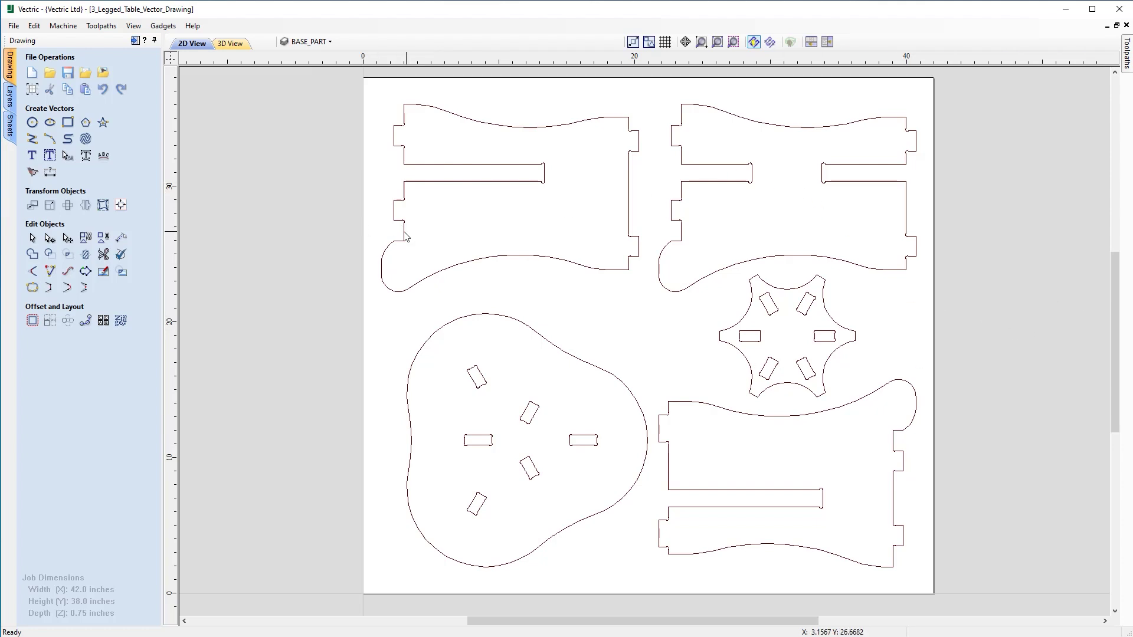
# Step: Start saving the finished table drawing as a file
pyautogui.click(18, 27)
pyautogui.click(39, 106)
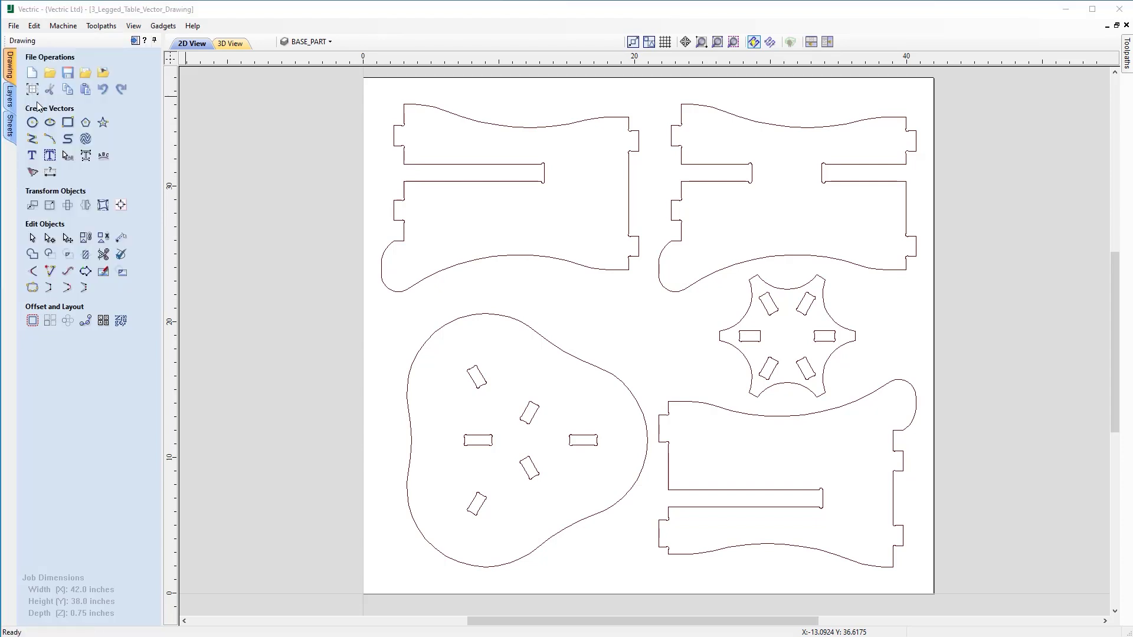